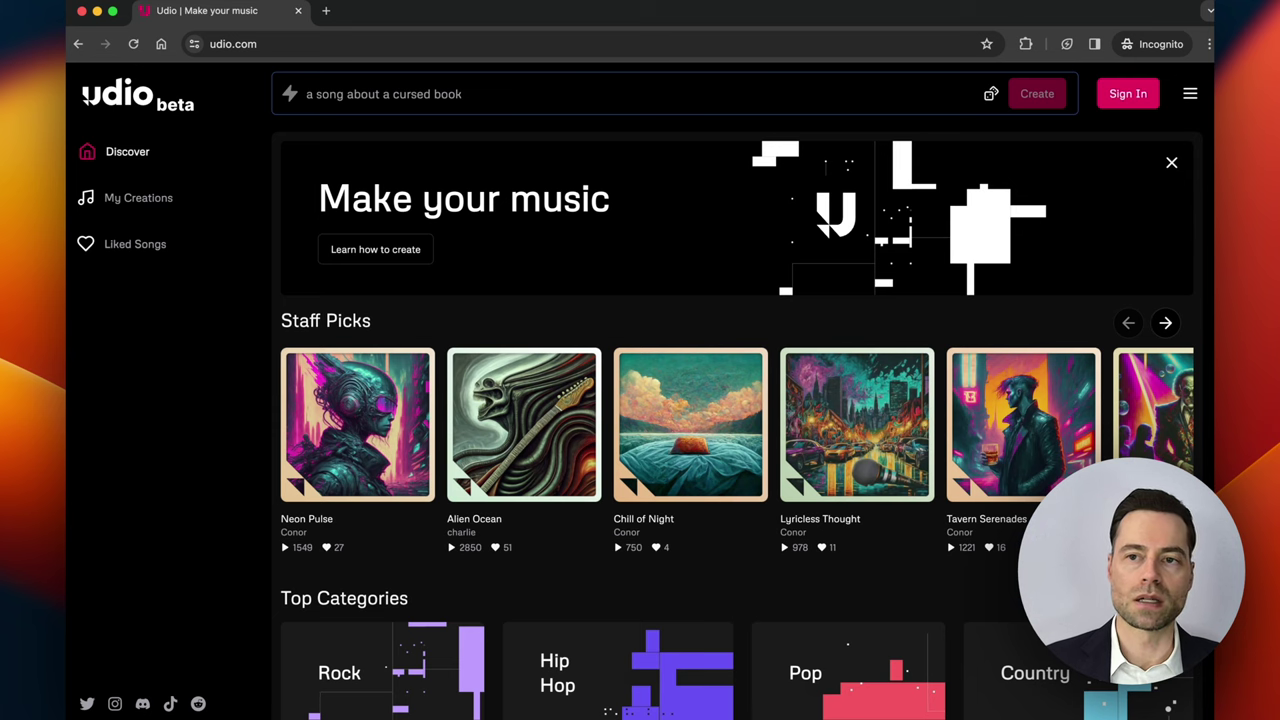
Sign in, then play and pause the Chill of Night staff pick with volume raised
{"action": "left_click", "coordinate": [1128, 93]}
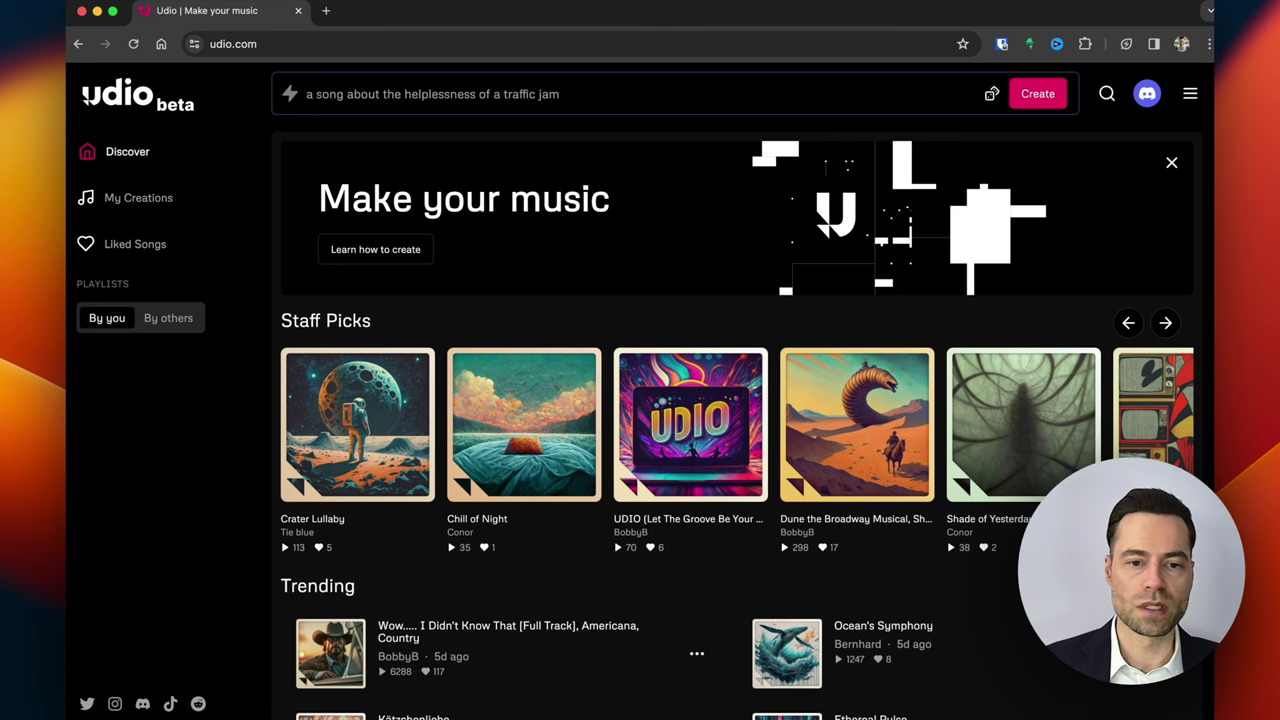
{"action": "left_click", "coordinate": [524, 424]}
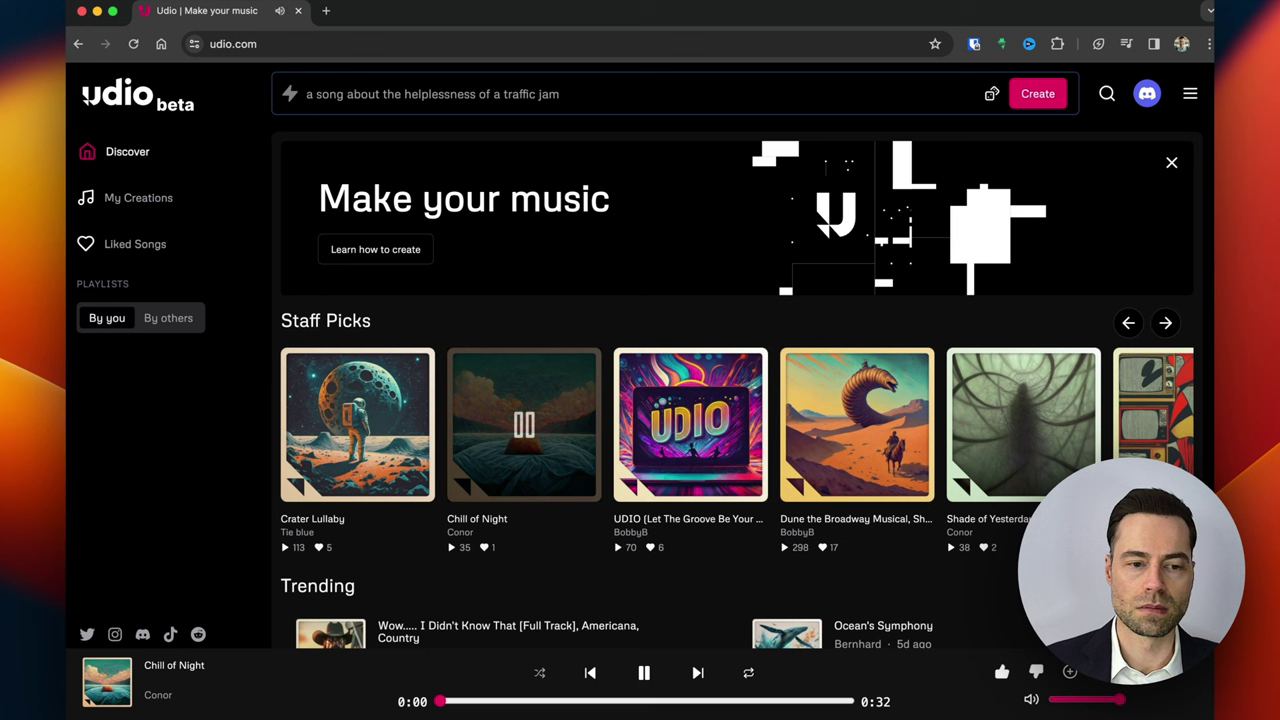
{"action": "key", "text": "XF86AudioRaiseVolume"}
{"action": "key", "text": "XF86AudioRaiseVolume"}
{"action": "key", "text": "XF86AudioRaiseVolume"}
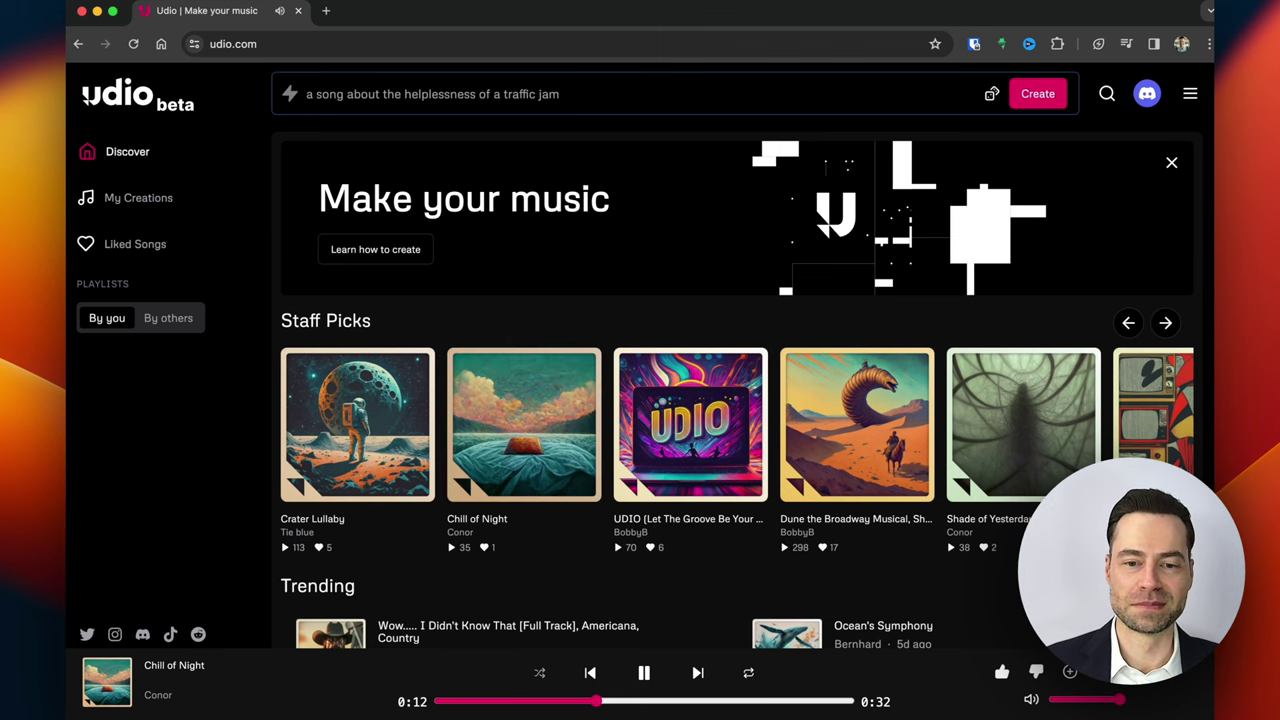
{"action": "left_click", "coordinate": [644, 672]}
Start Dune the Broadway Musical playing at a higher volume
{"action": "scroll", "coordinate": [856, 415], "scroll_direction": "down", "scroll_amount": 1}
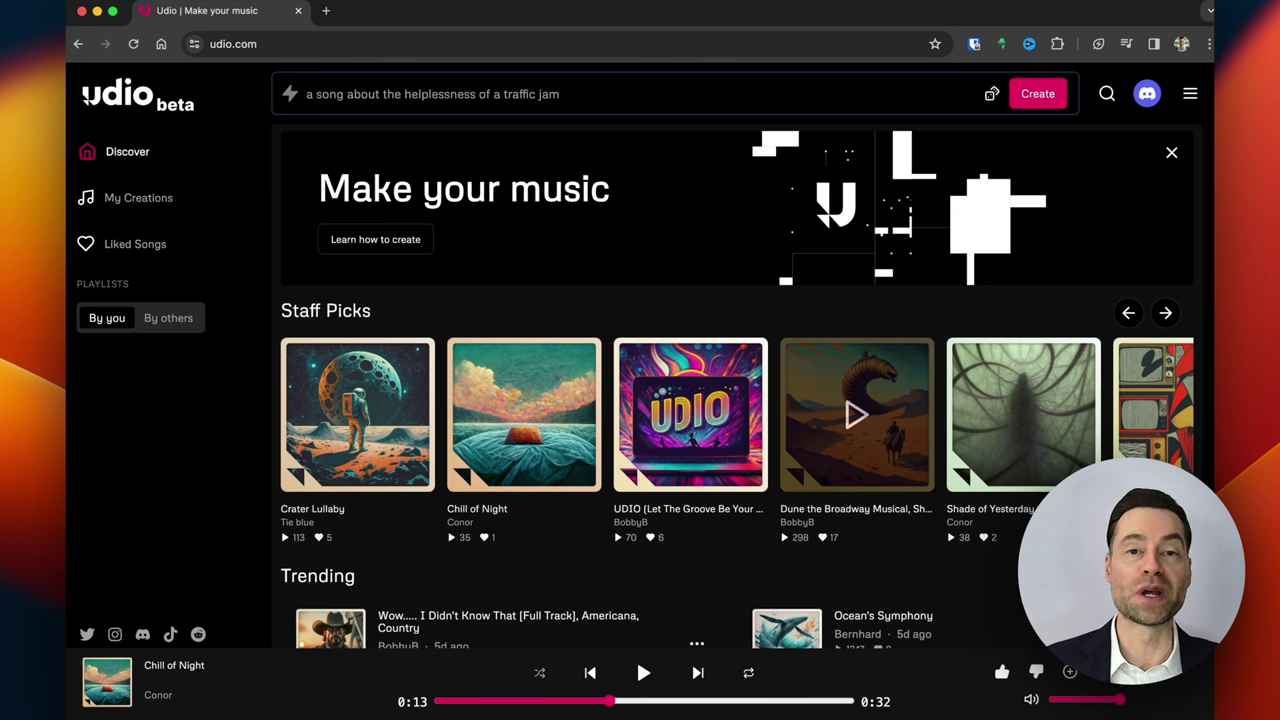
{"action": "left_click", "coordinate": [856, 415]}
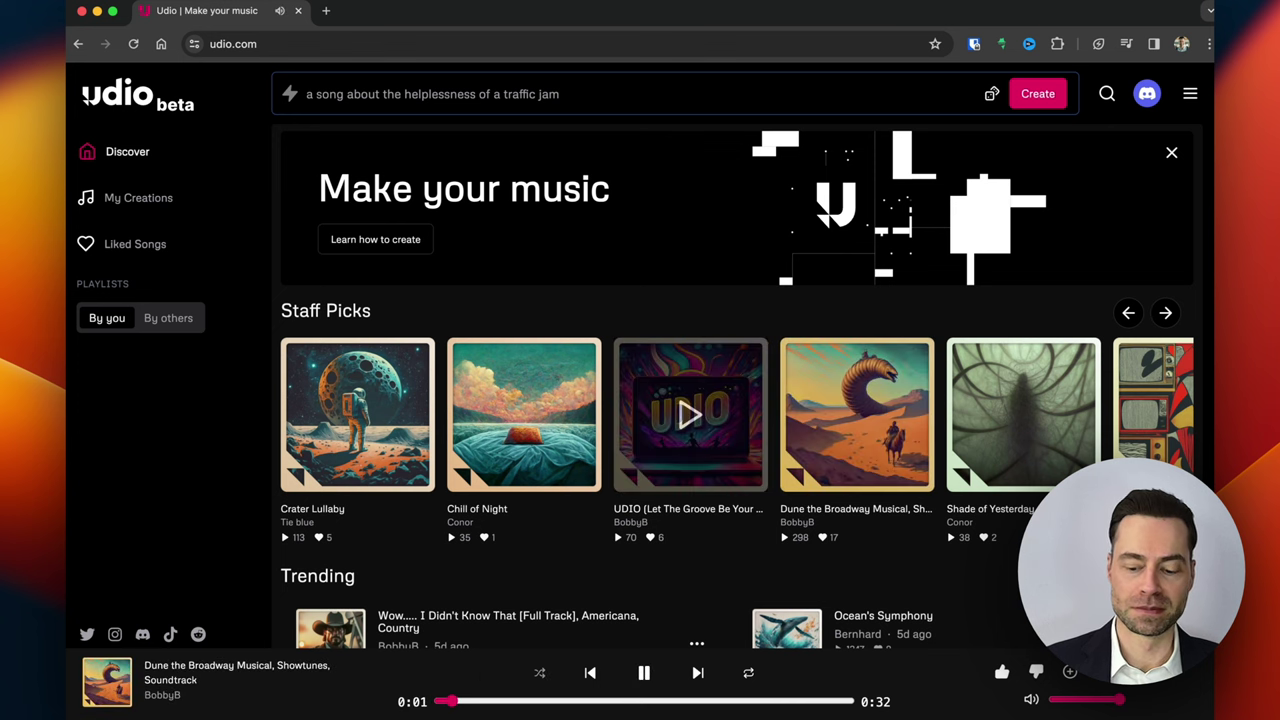
{"action": "key", "text": "XF86AudioRaiseVolume"}
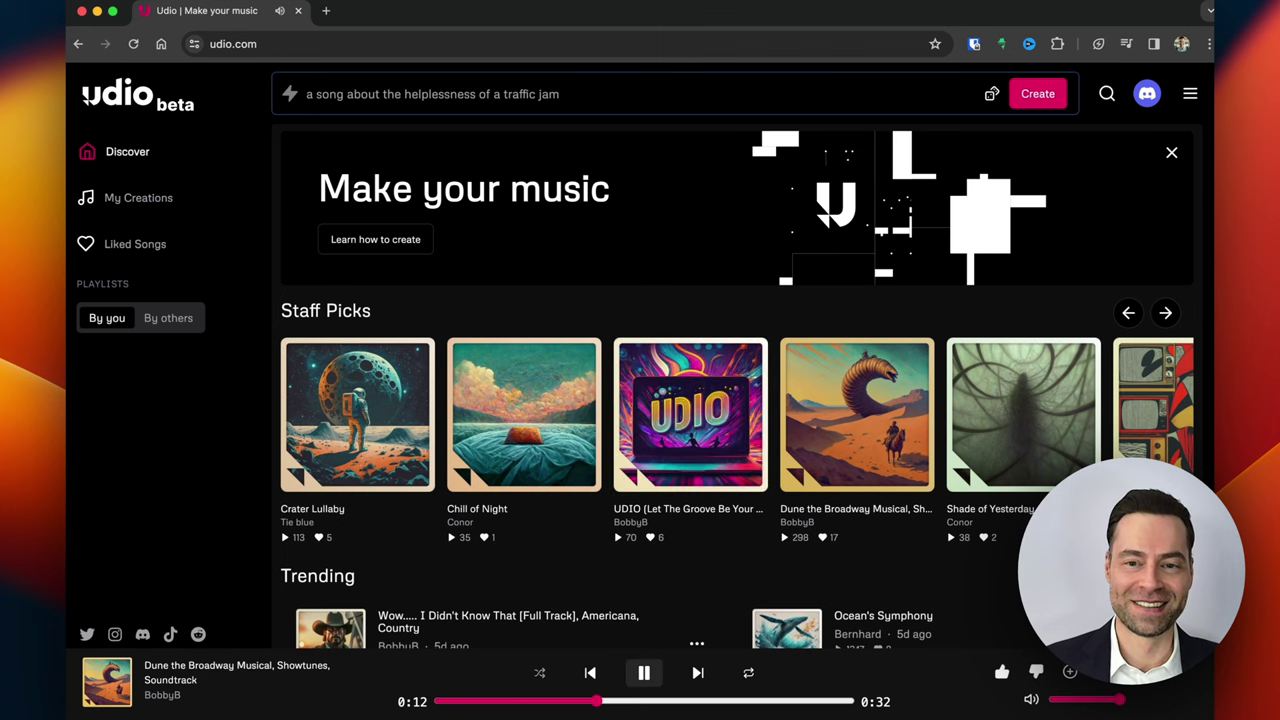
Pause Dune, then preview and pause the top trending Americana country track
{"action": "left_click", "coordinate": [644, 673]}
{"action": "scroll", "coordinate": [737, 415], "scroll_direction": "right", "scroll_amount": 5}
{"action": "scroll", "coordinate": [737, 400], "scroll_direction": "down", "scroll_amount": 3}
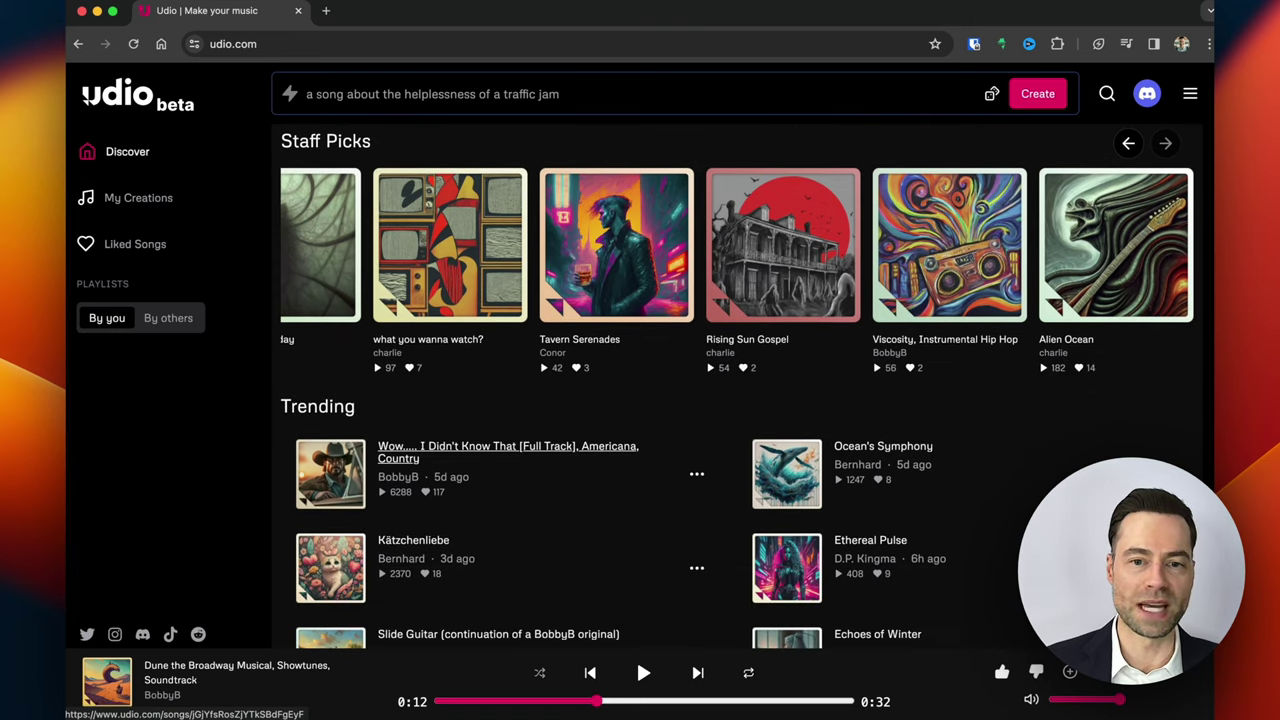
{"action": "left_click", "coordinate": [330, 473]}
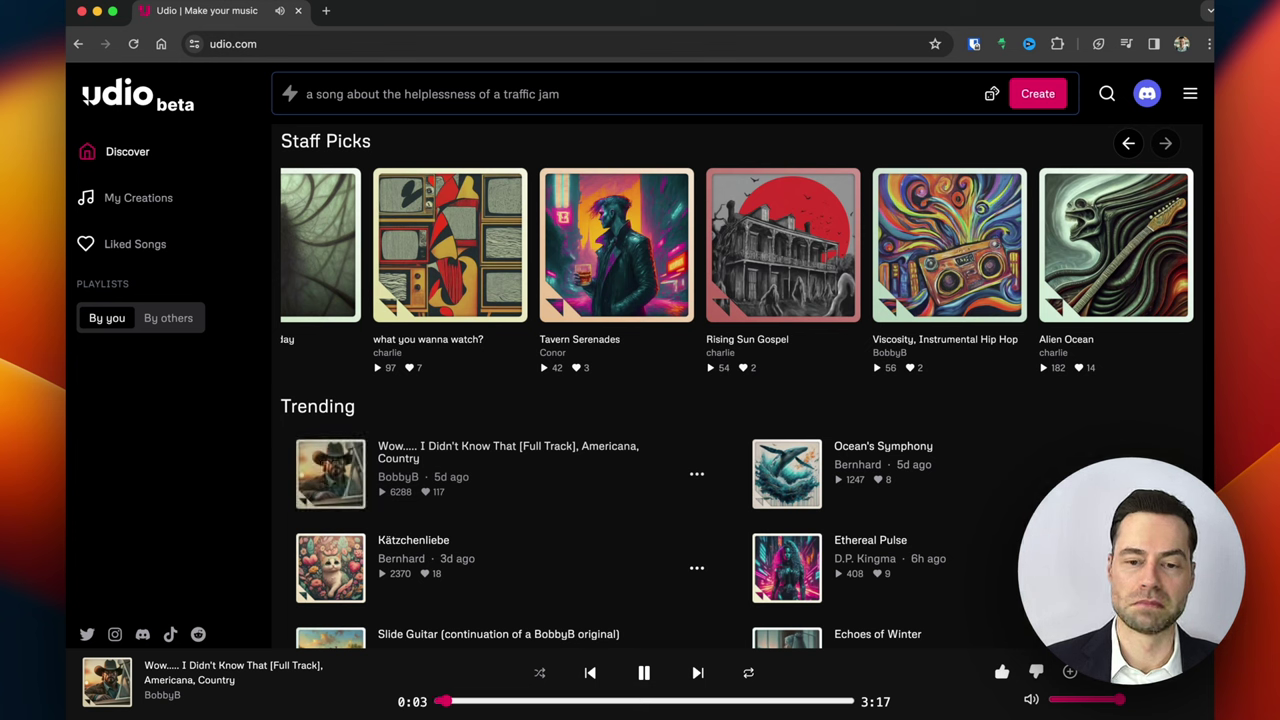
{"action": "key", "text": "XF86AudioLowerVolume"}
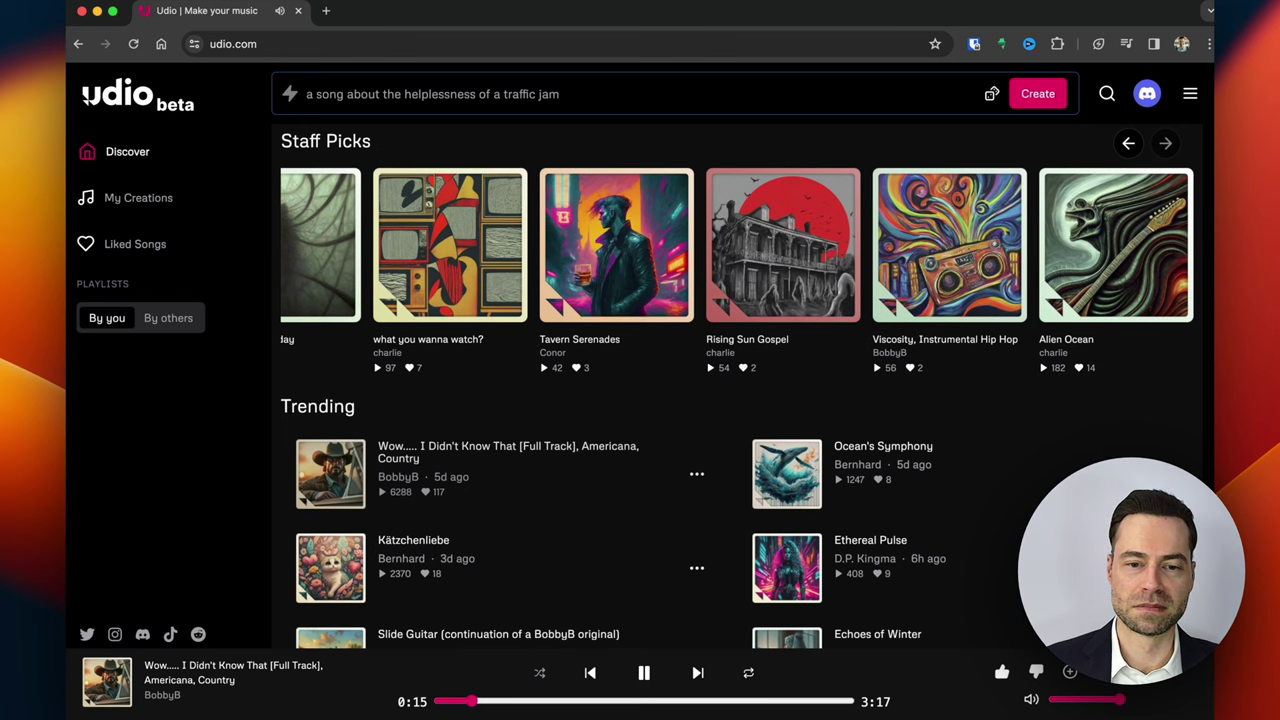
{"action": "left_click", "coordinate": [644, 672]}
Play the trending Ethereal Pulse track with a slight volume adjustment
{"action": "scroll", "coordinate": [786, 490], "scroll_direction": "down", "scroll_amount": 1}
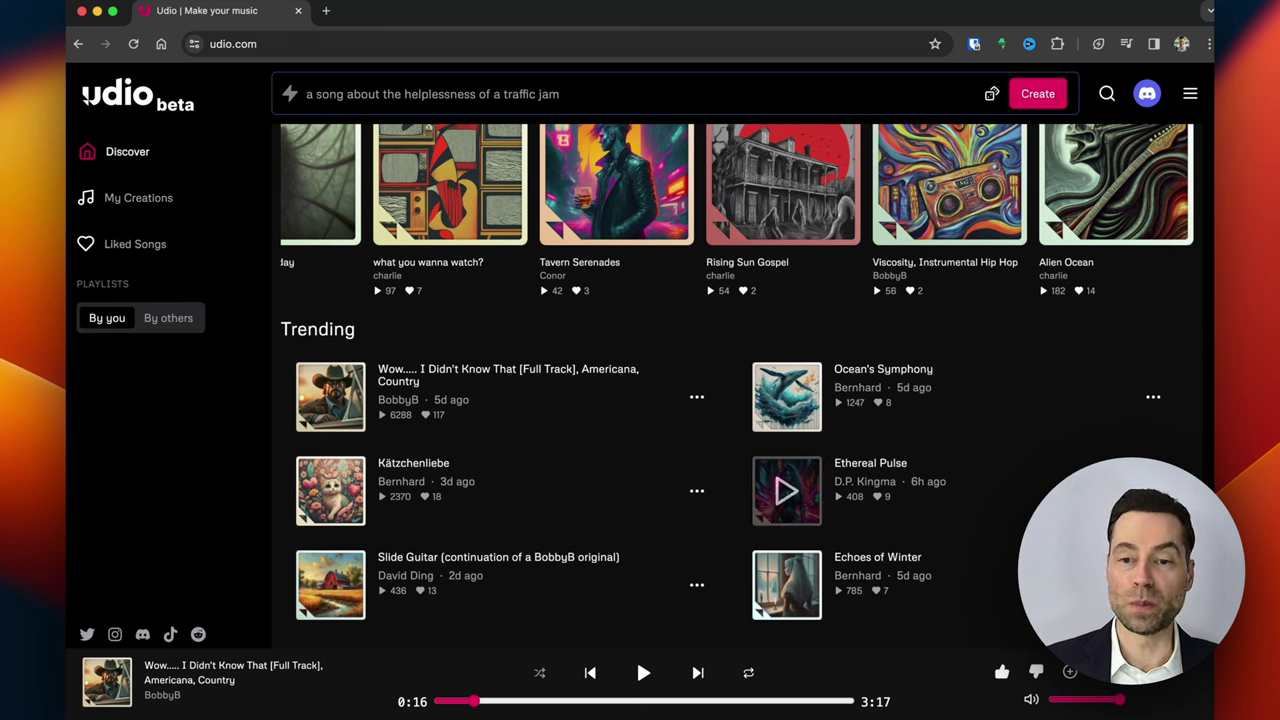
{"action": "left_click", "coordinate": [786, 490]}
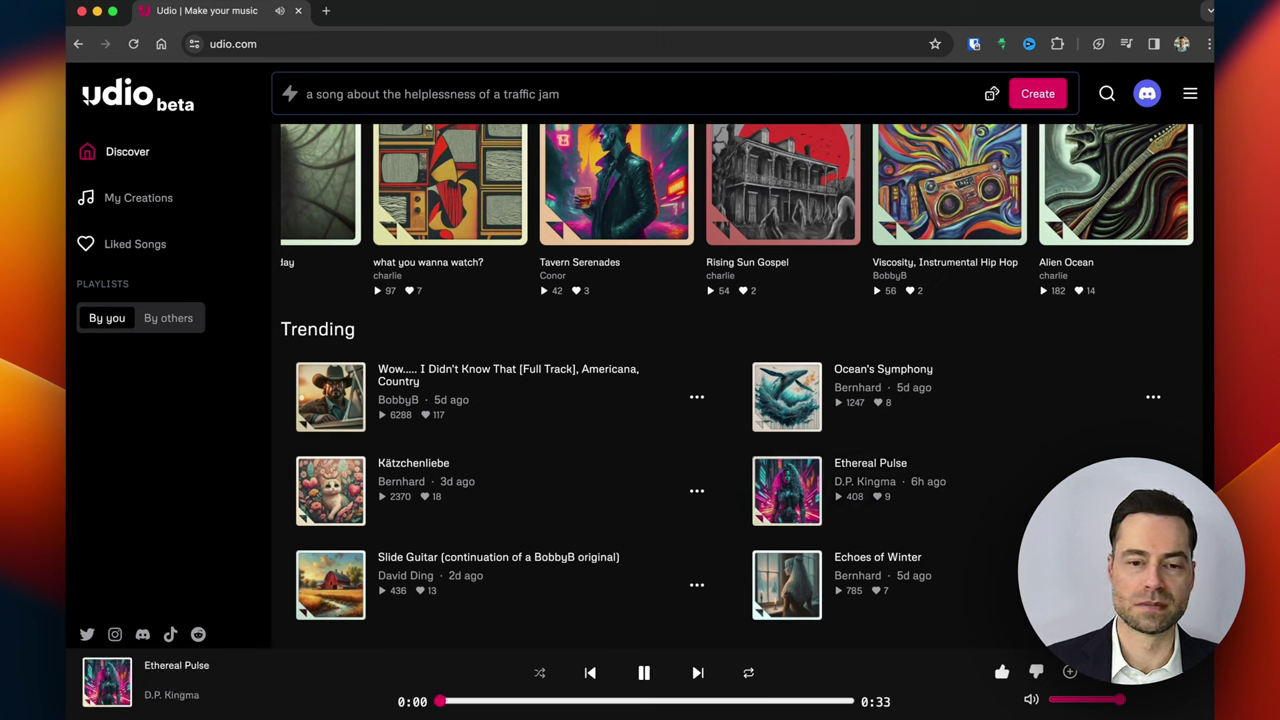
{"action": "key", "text": "XF86AudioRaiseVolume"}
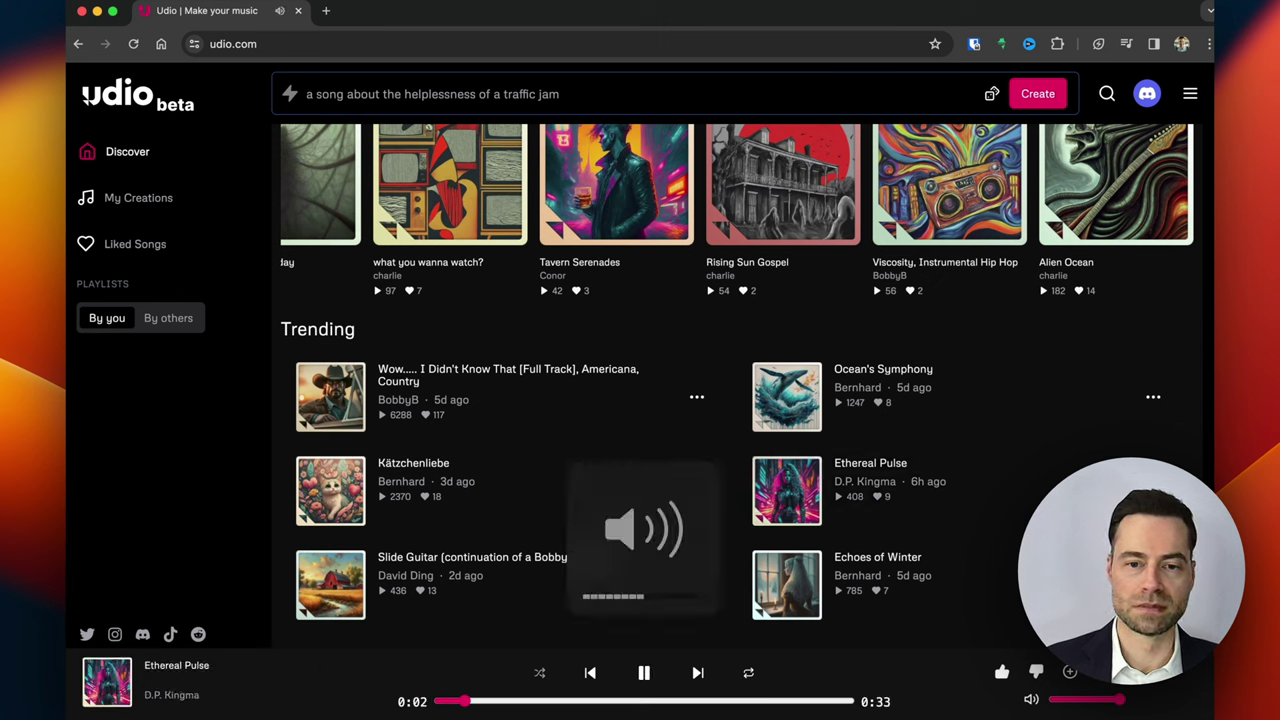
{"action": "key", "text": "XF86AudioLowerVolume"}
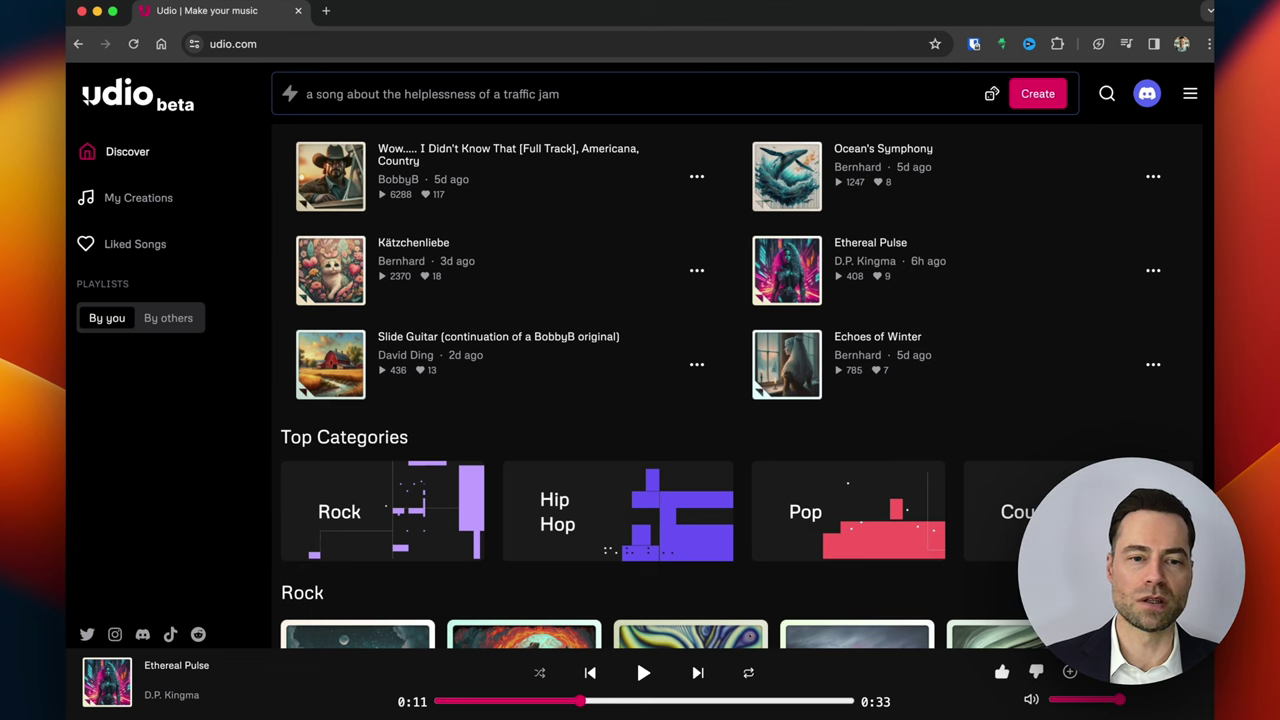
Scroll through the Top Categories, Rock, Hip Hop, Country and Top Tracks rows
{"action": "scroll", "coordinate": [640, 400], "scroll_direction": "down", "scroll_amount": 5}
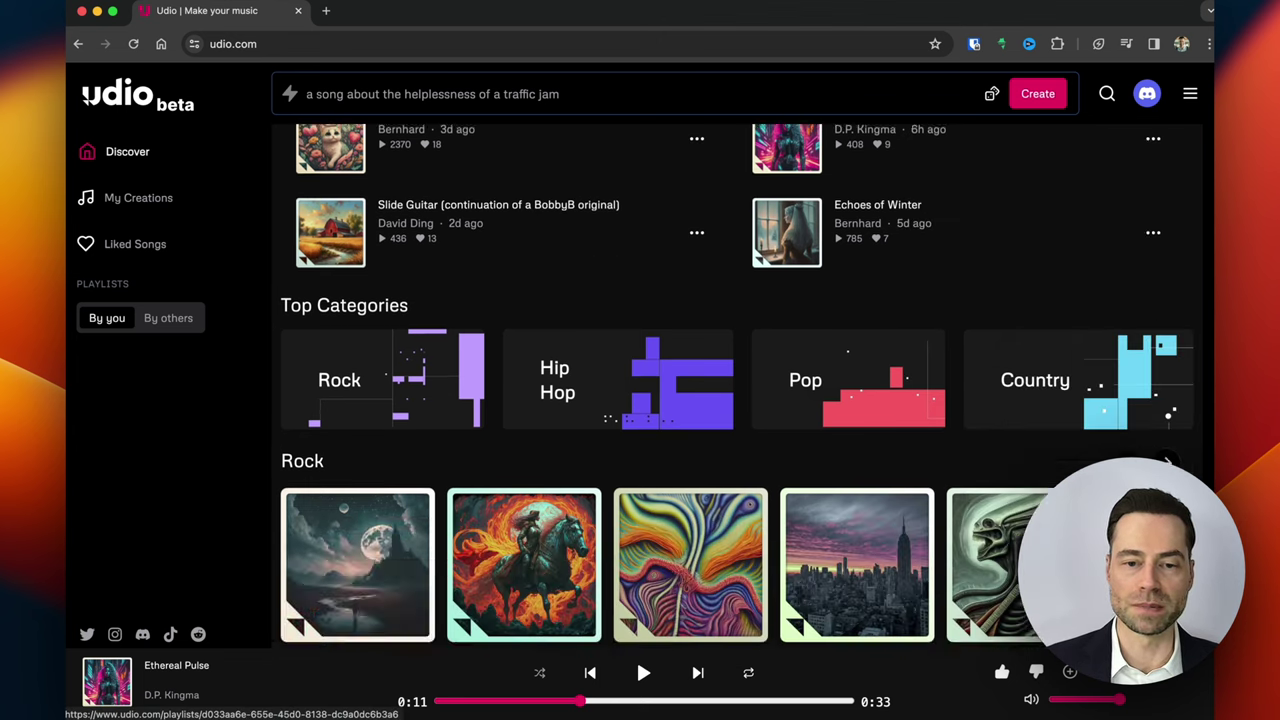
{"action": "scroll", "coordinate": [357, 378], "scroll_direction": "down", "scroll_amount": 2}
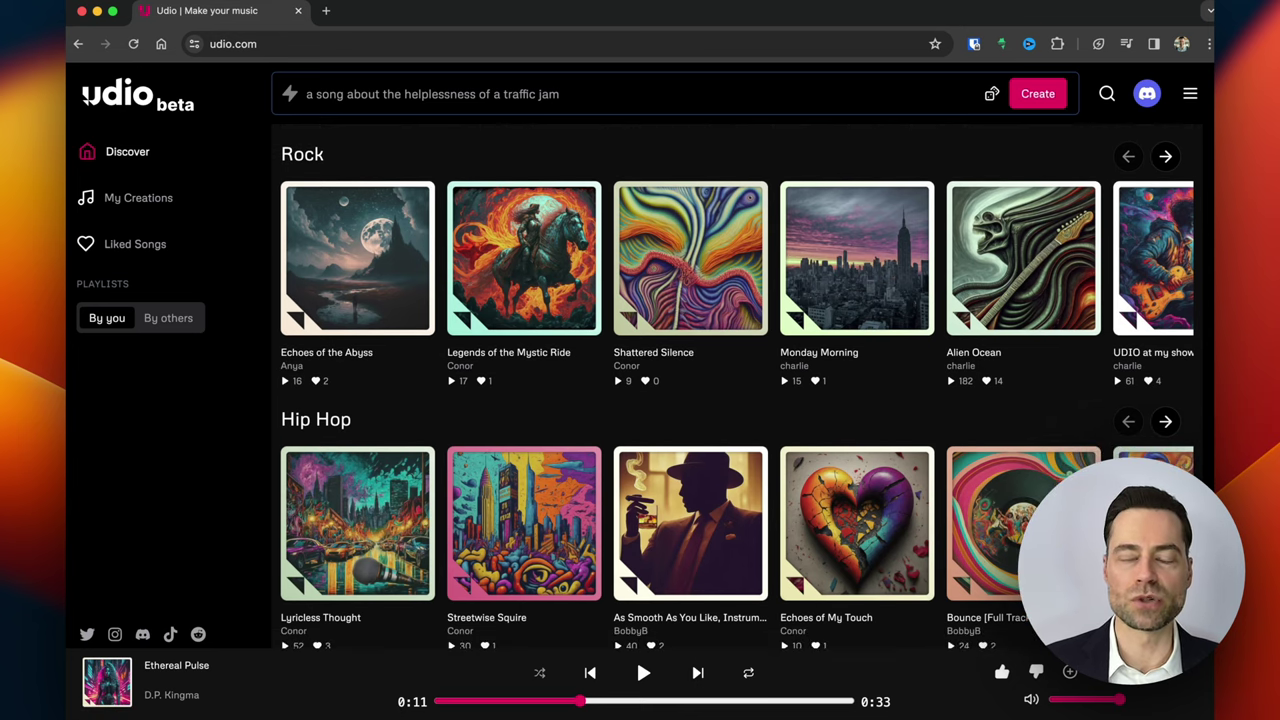
{"action": "scroll", "coordinate": [737, 388], "scroll_direction": "down", "scroll_amount": 5}
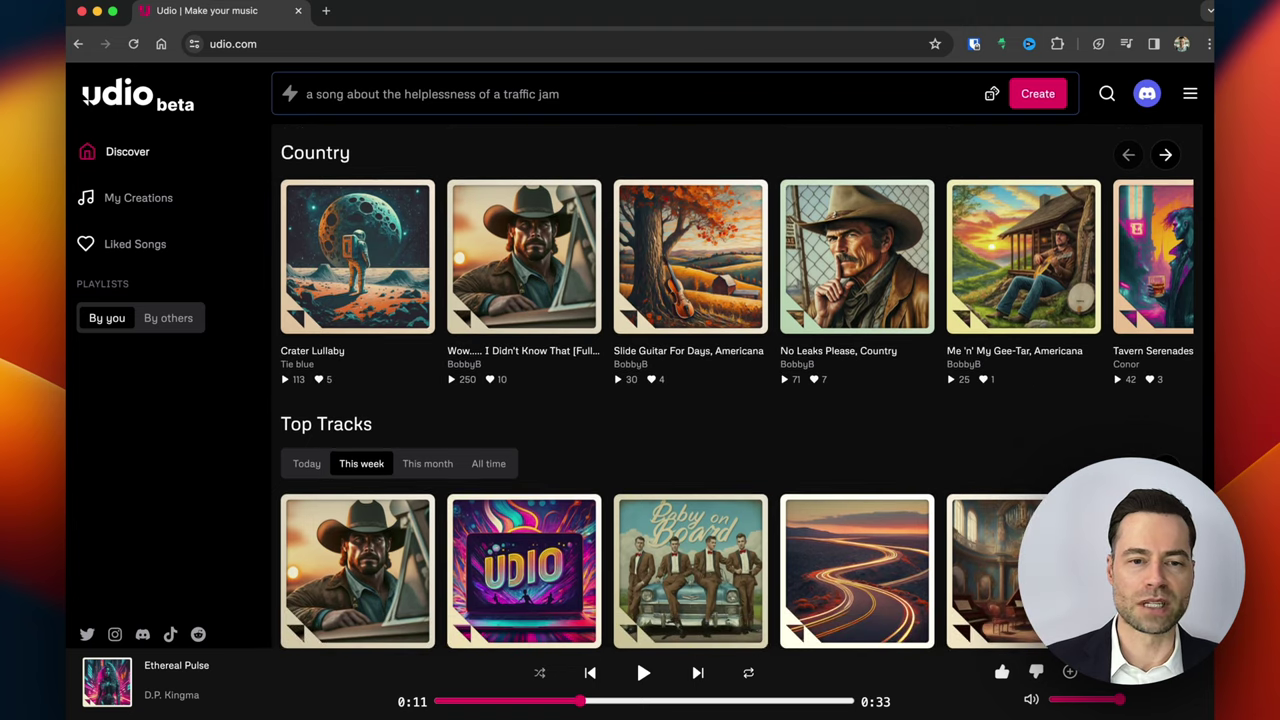
{"action": "scroll", "coordinate": [737, 388], "scroll_direction": "down", "scroll_amount": 1}
{"action": "scroll", "coordinate": [737, 378], "scroll_direction": "up", "scroll_amount": 1}
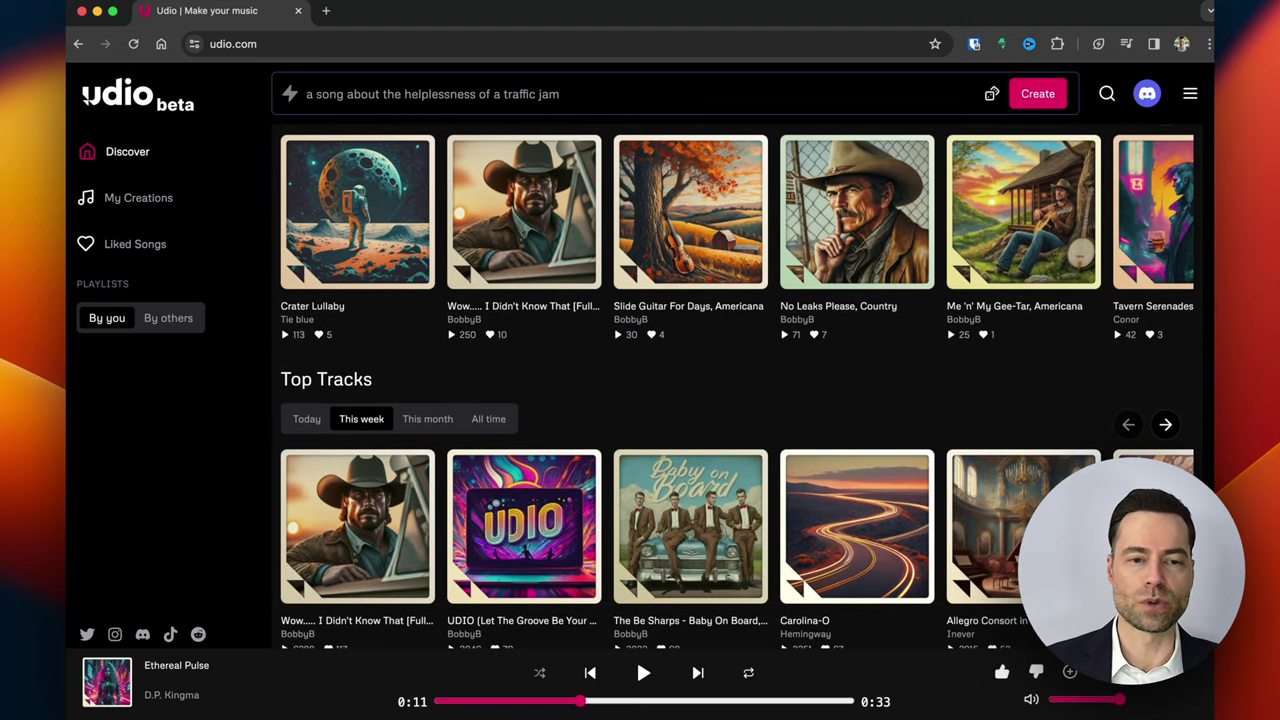
{"action": "scroll", "coordinate": [737, 378], "scroll_direction": "up", "scroll_amount": 1}
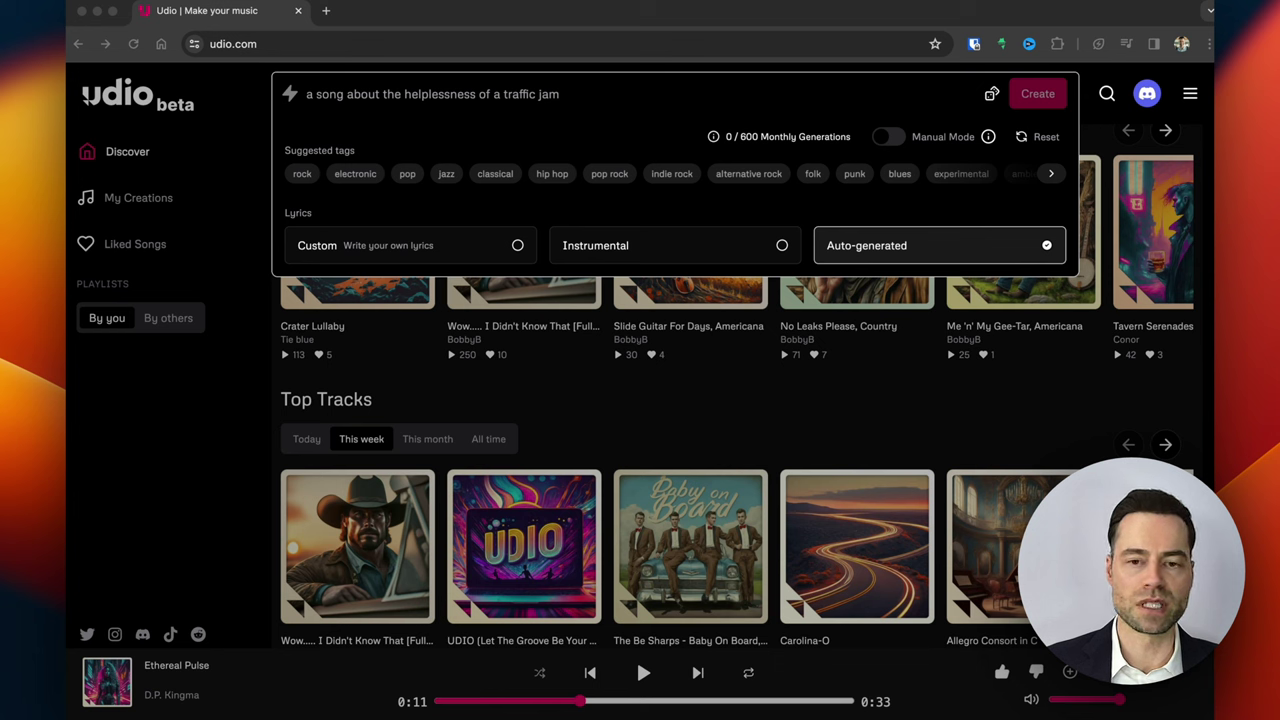
Switch Lyrics to Custom and back to Auto-generated for the time-traveller prompt
{"action": "left_click", "coordinate": [410, 245]}
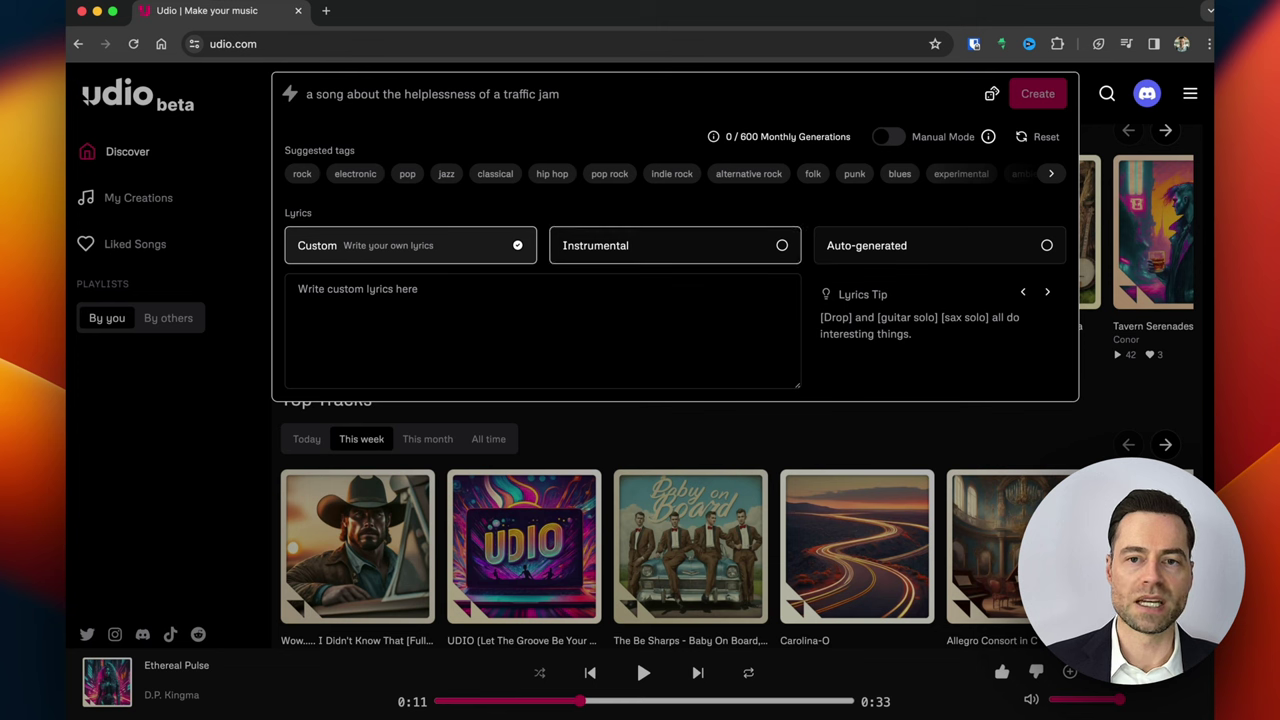
{"action": "left_click", "coordinate": [930, 245]}
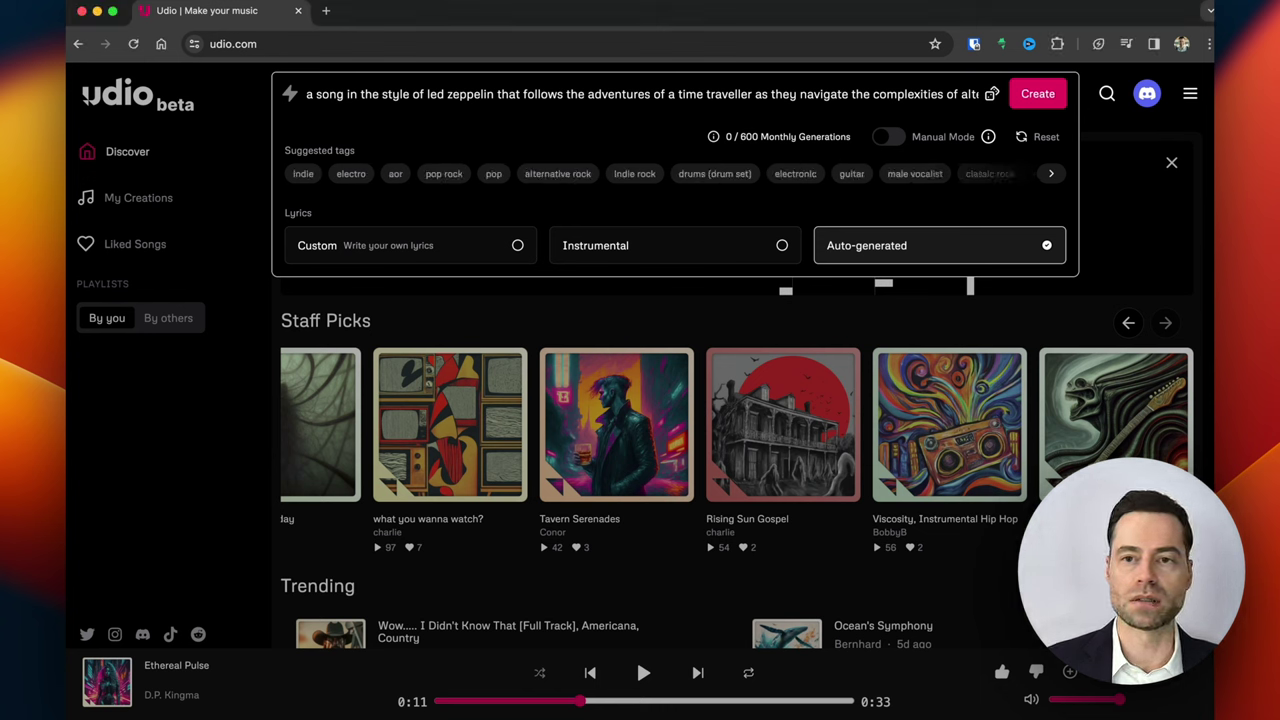
Turn on Manual Mode for the time-traveller song generation
{"action": "left_click", "coordinate": [888, 136]}
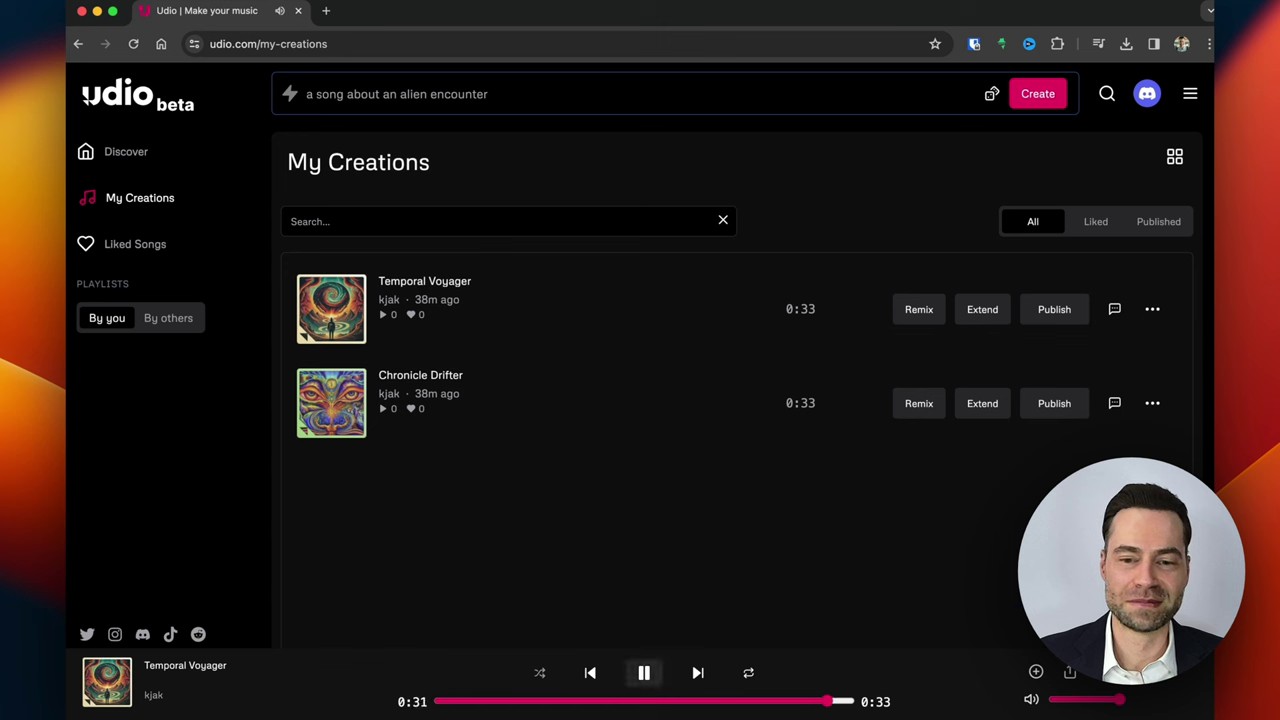
Stop Temporal Voyager, play Chronicle Drifter through, then reload Temporal Voyager
{"action": "left_click", "coordinate": [643, 672]}
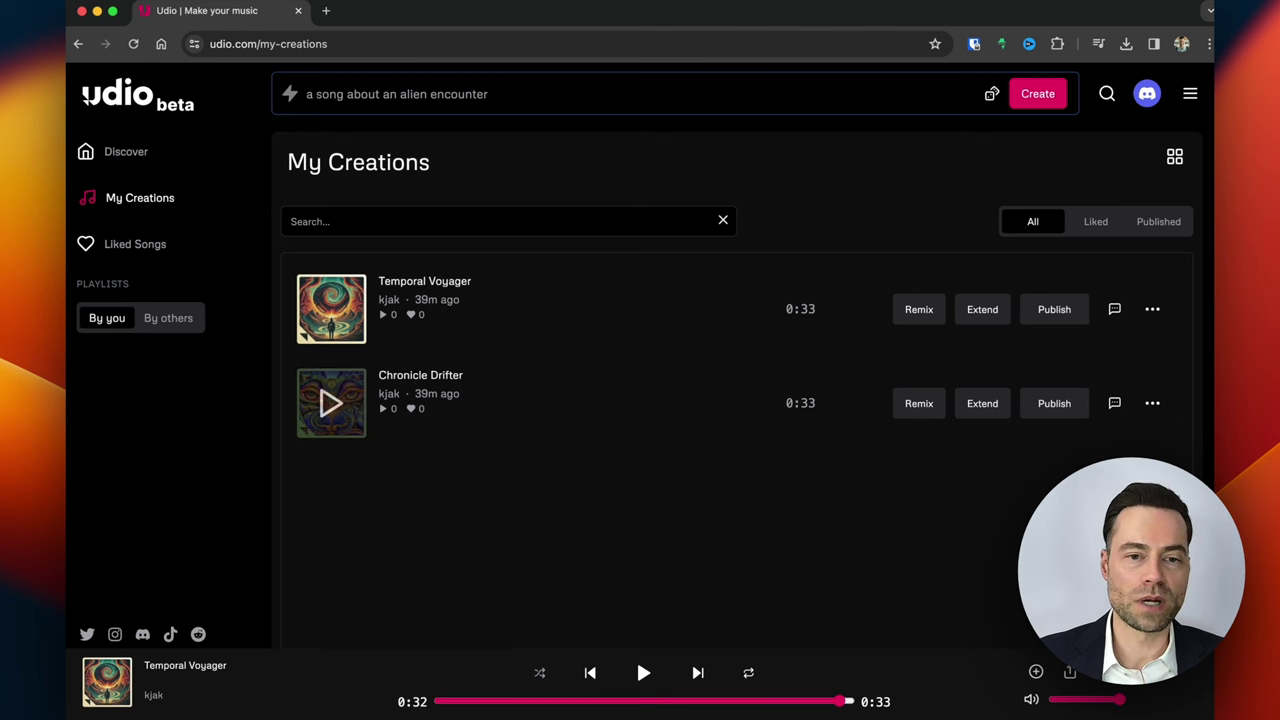
{"action": "left_click", "coordinate": [331, 403]}
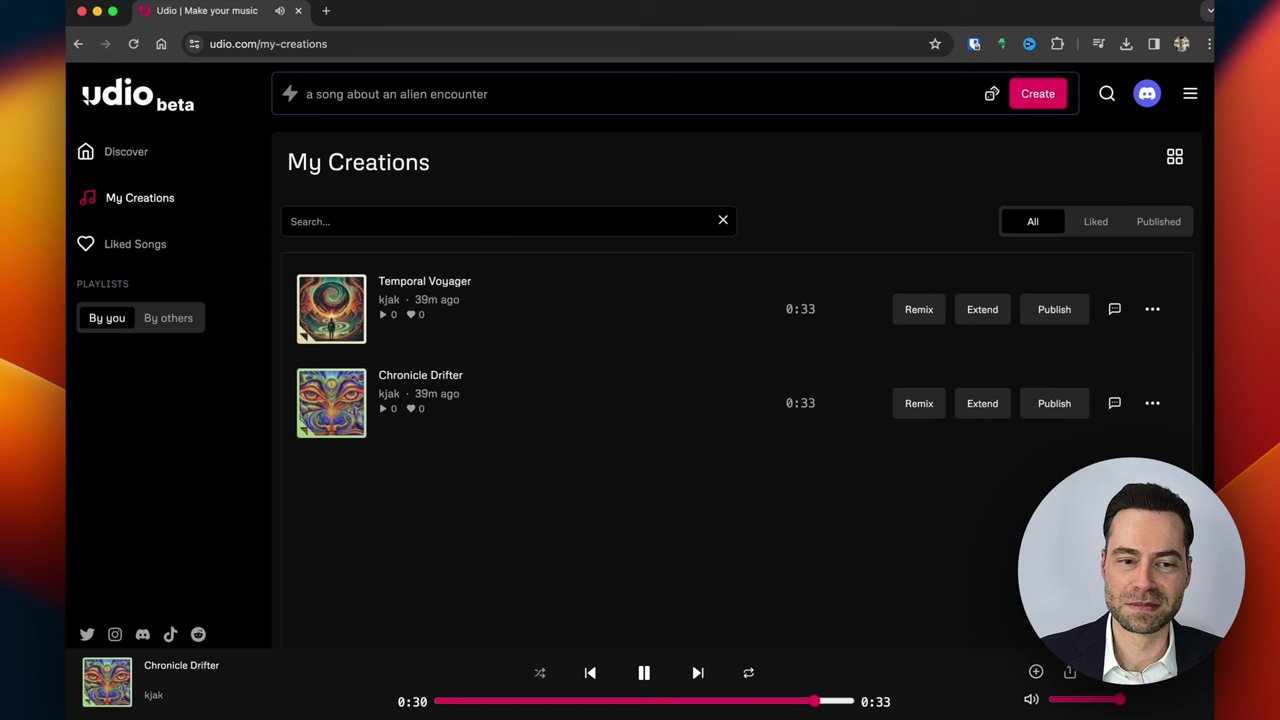
{"action": "left_click", "coordinate": [640, 668]}
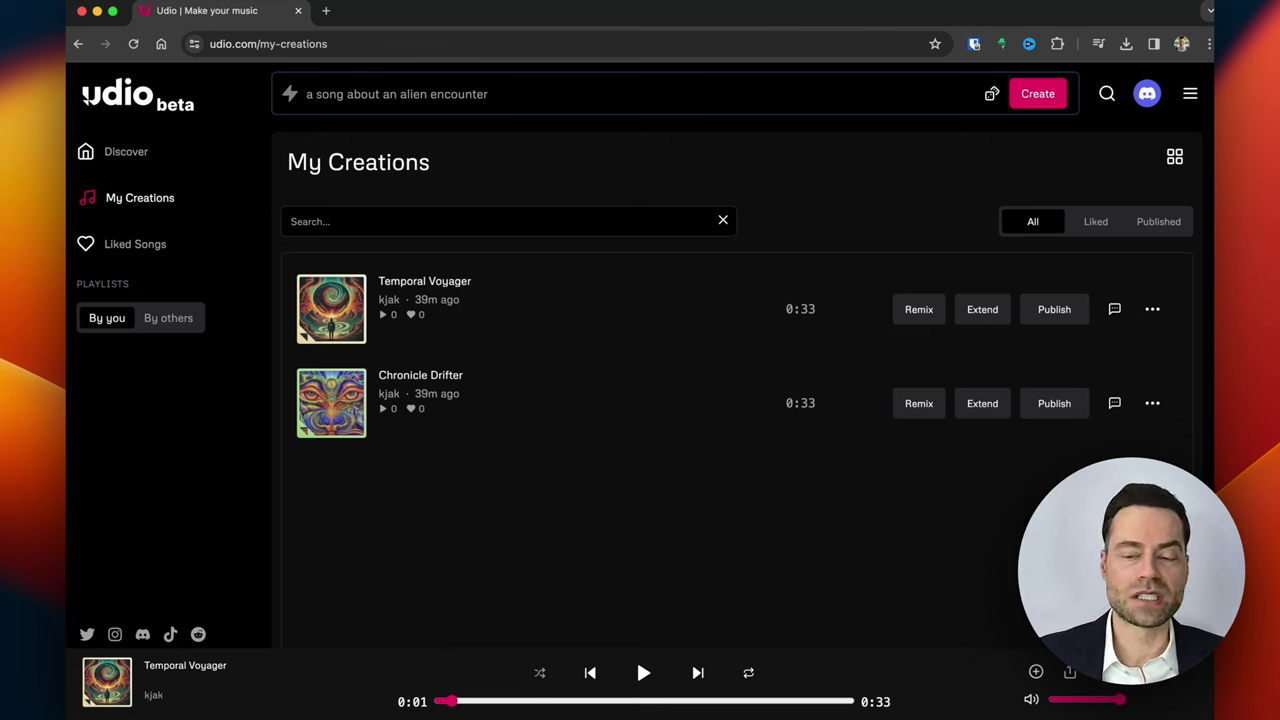
{"action": "left_click", "coordinate": [919, 403]}
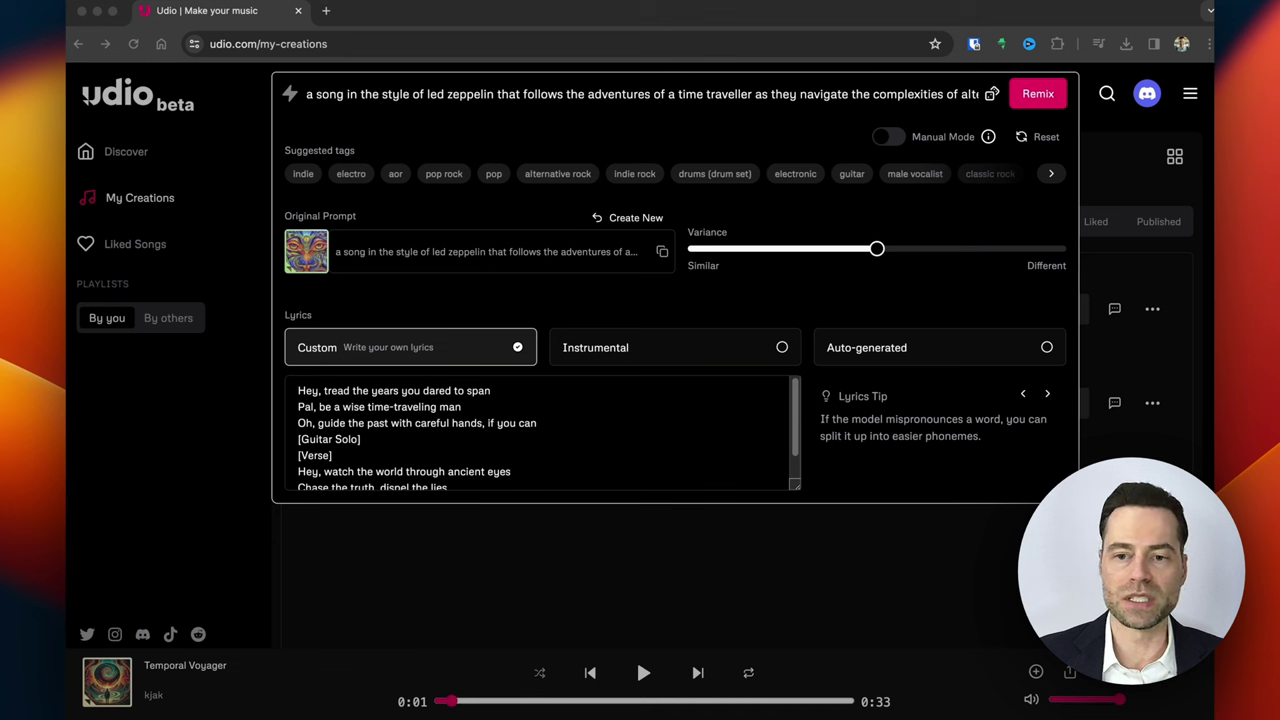
{"action": "scroll", "coordinate": [540, 432], "scroll_direction": "down", "scroll_amount": 2}
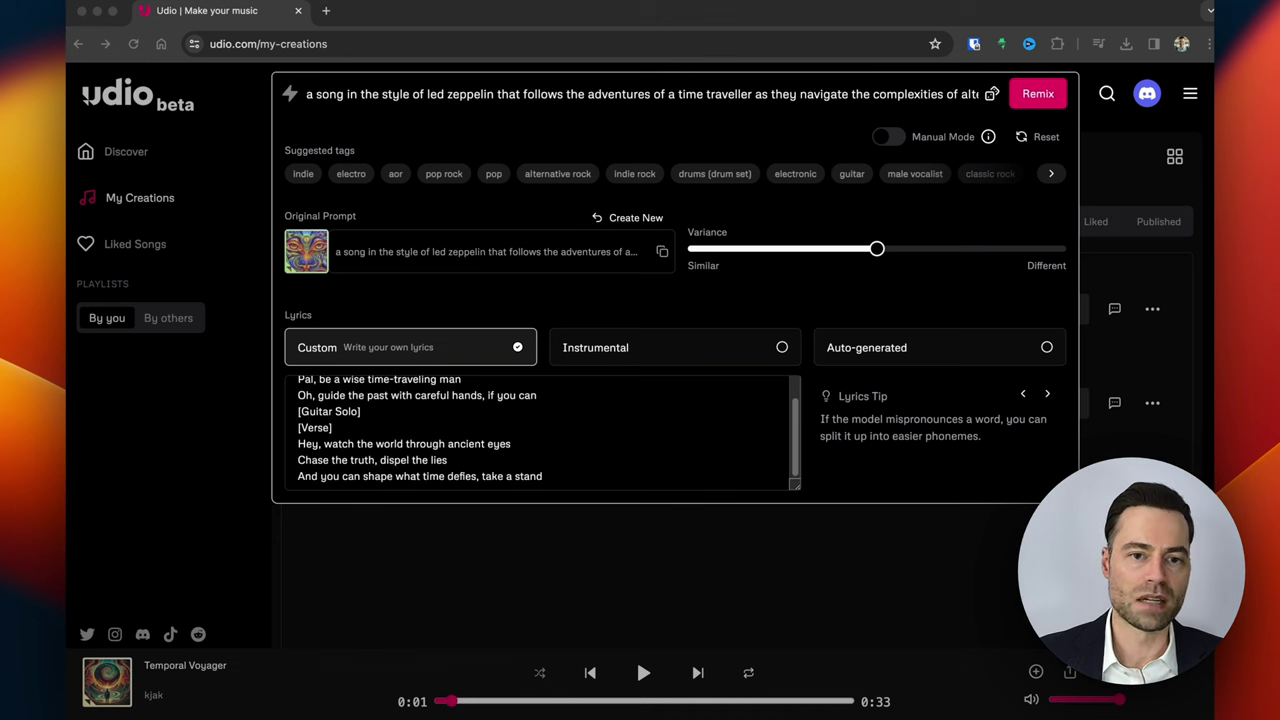
{"action": "scroll", "coordinate": [540, 432], "scroll_direction": "up", "scroll_amount": 2}
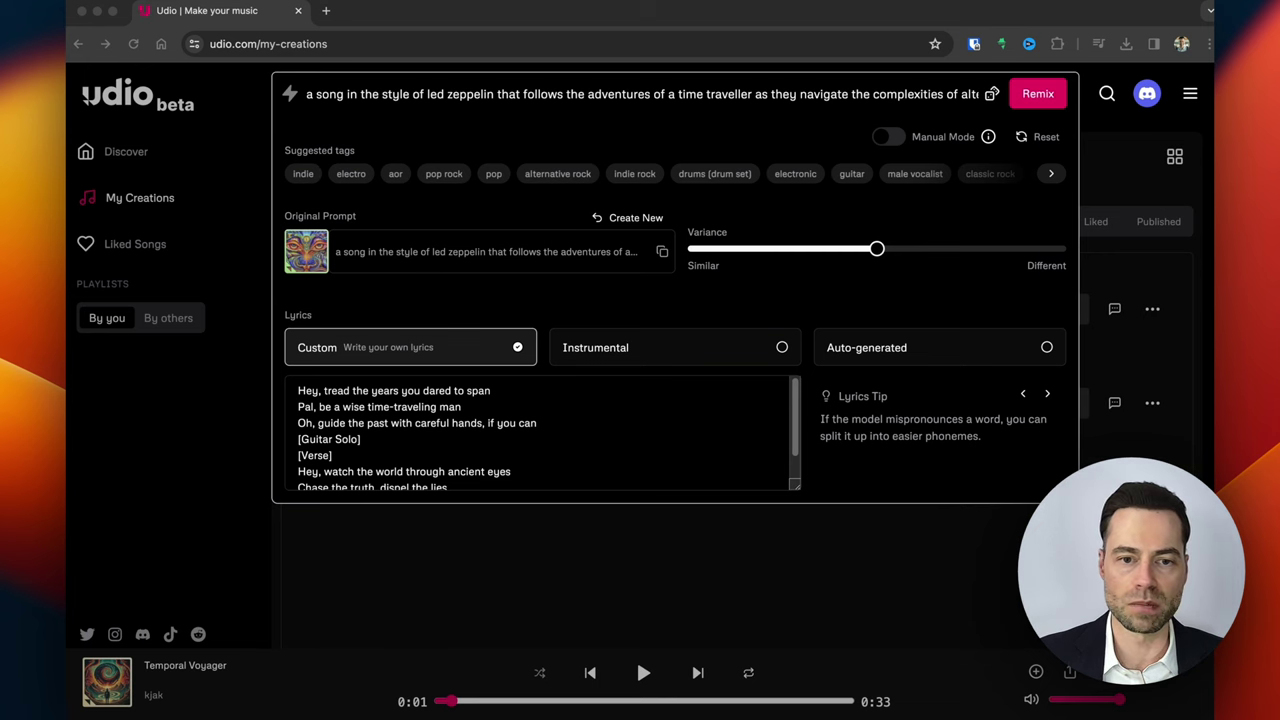
{"action": "left_click", "coordinate": [789, 309]}
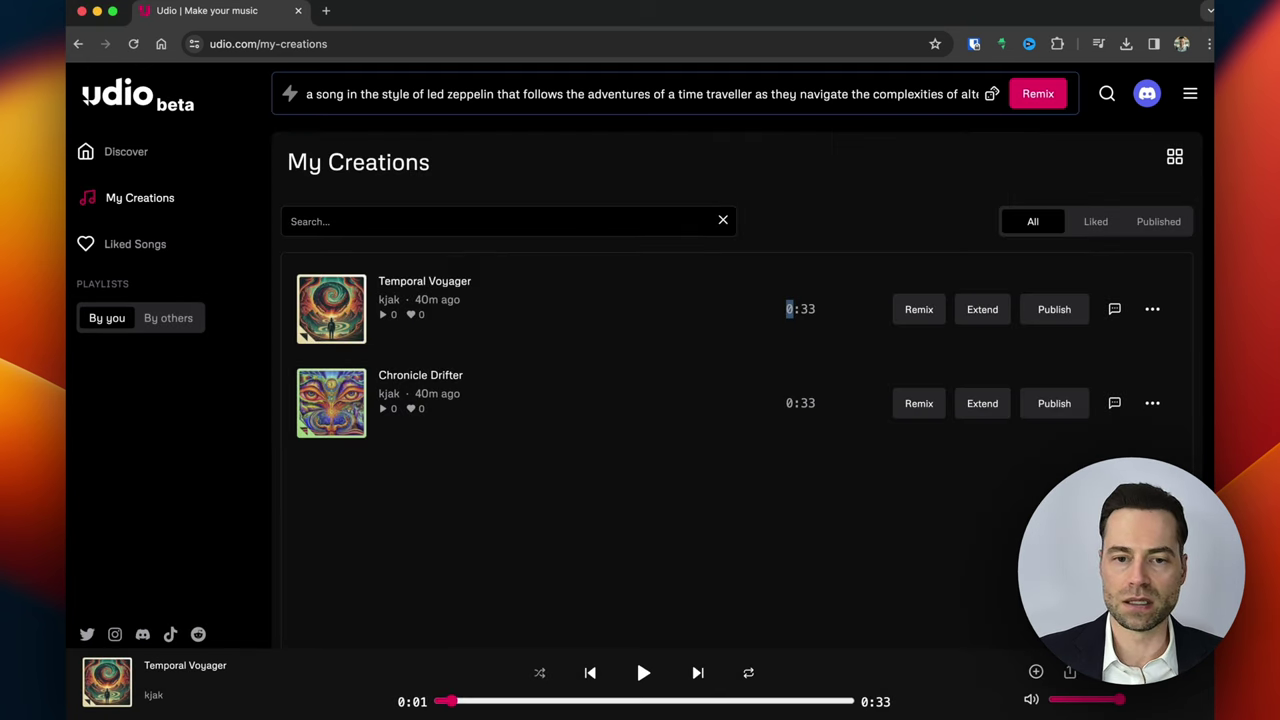
Extend Temporal Voyager with a section added after, using auto-generated lyrics
{"action": "left_click", "coordinate": [982, 309]}
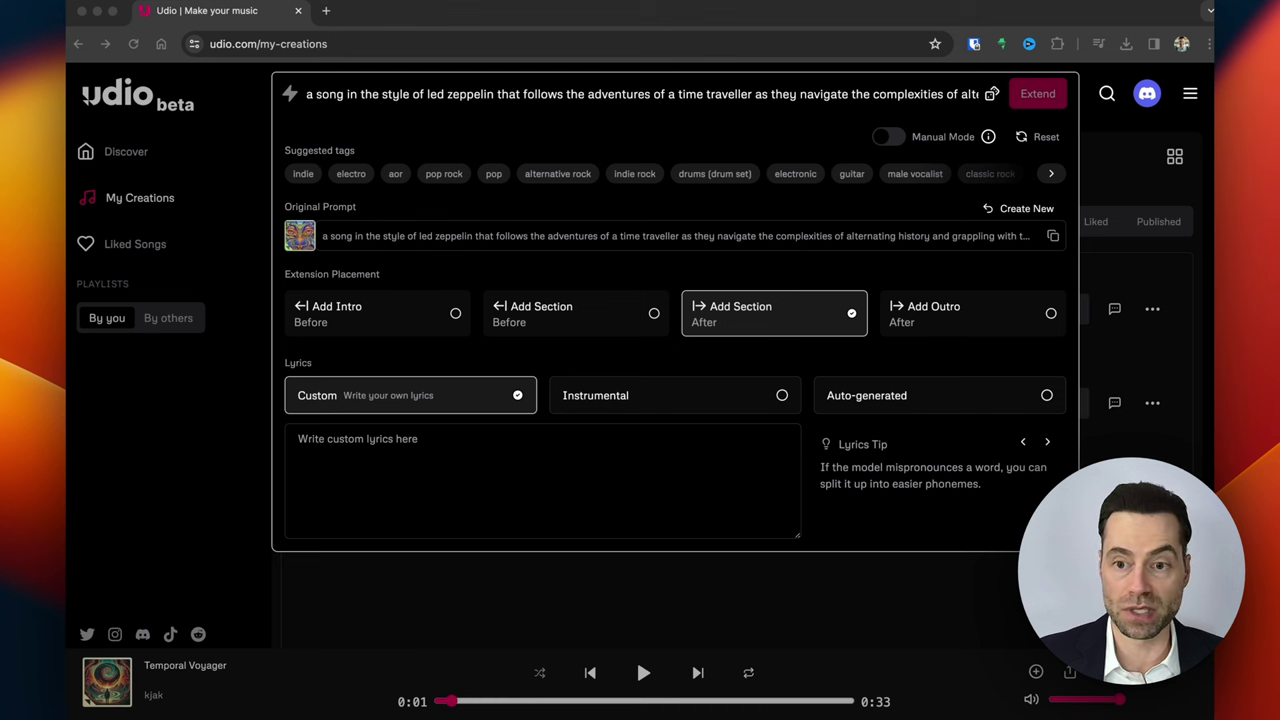
{"action": "left_click", "coordinate": [636, 658]}
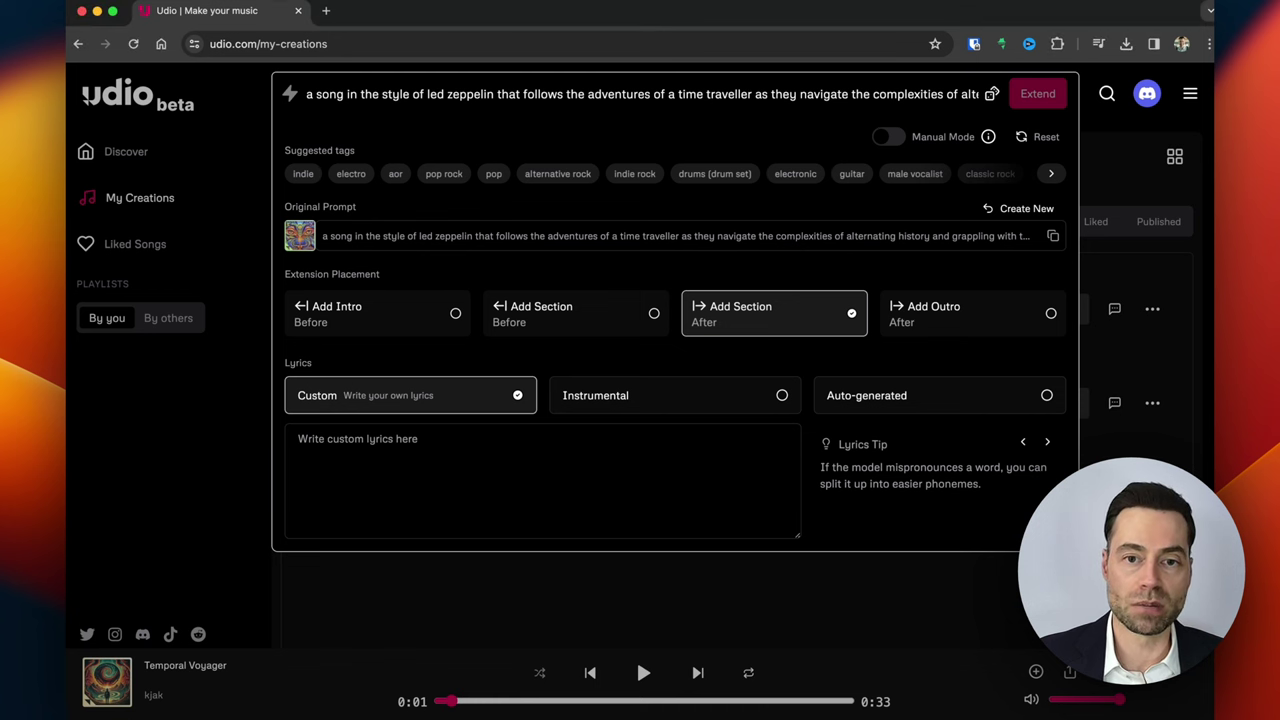
{"action": "key", "text": "Left"}
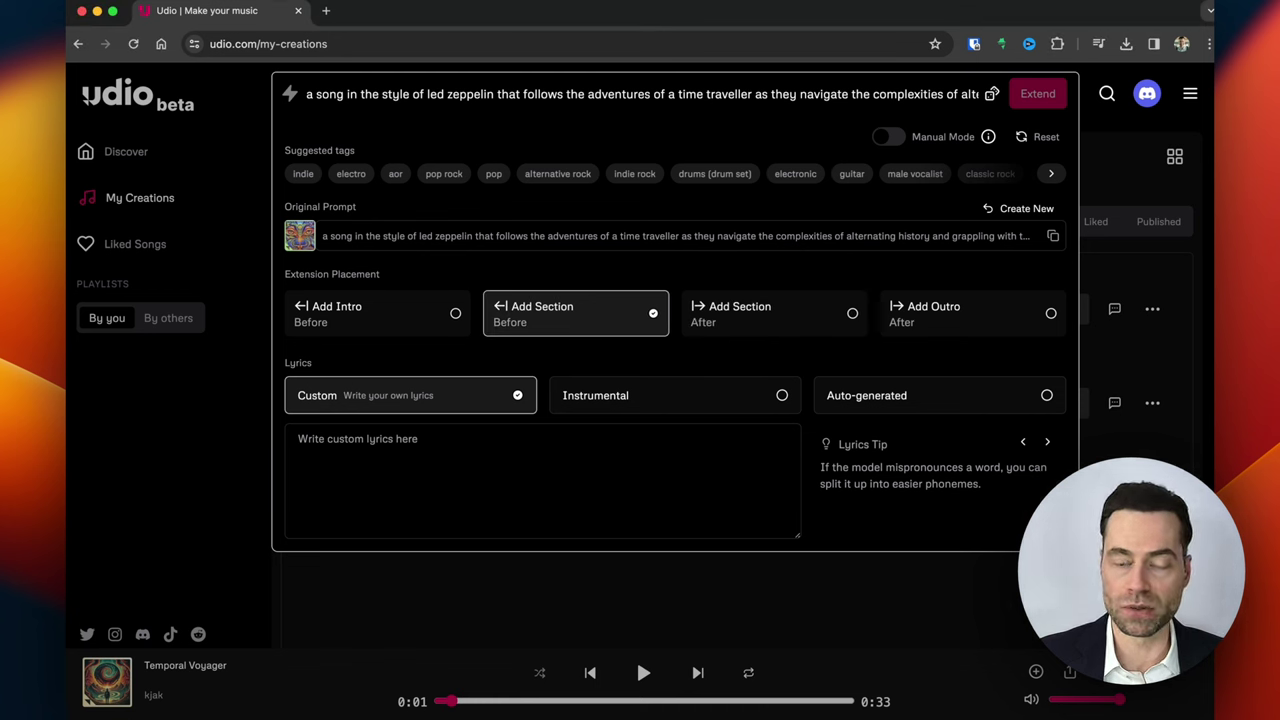
{"action": "key", "text": "Right"}
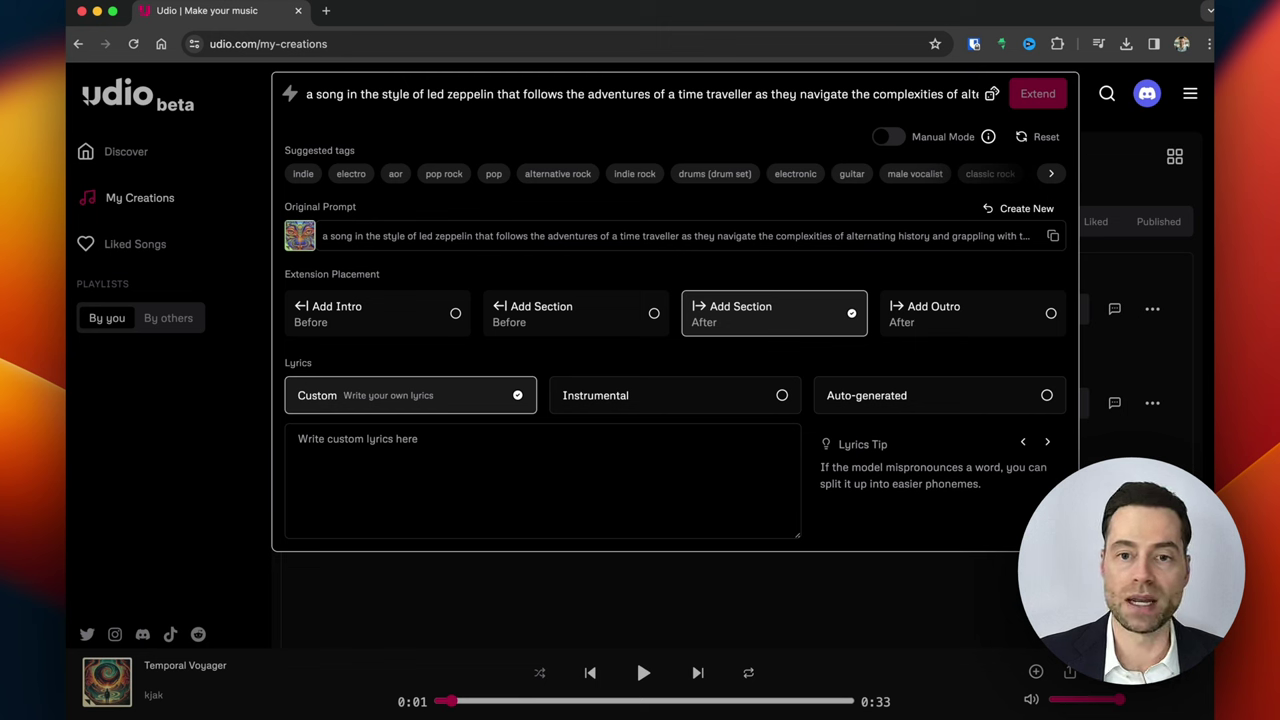
{"action": "key", "text": "Left"}
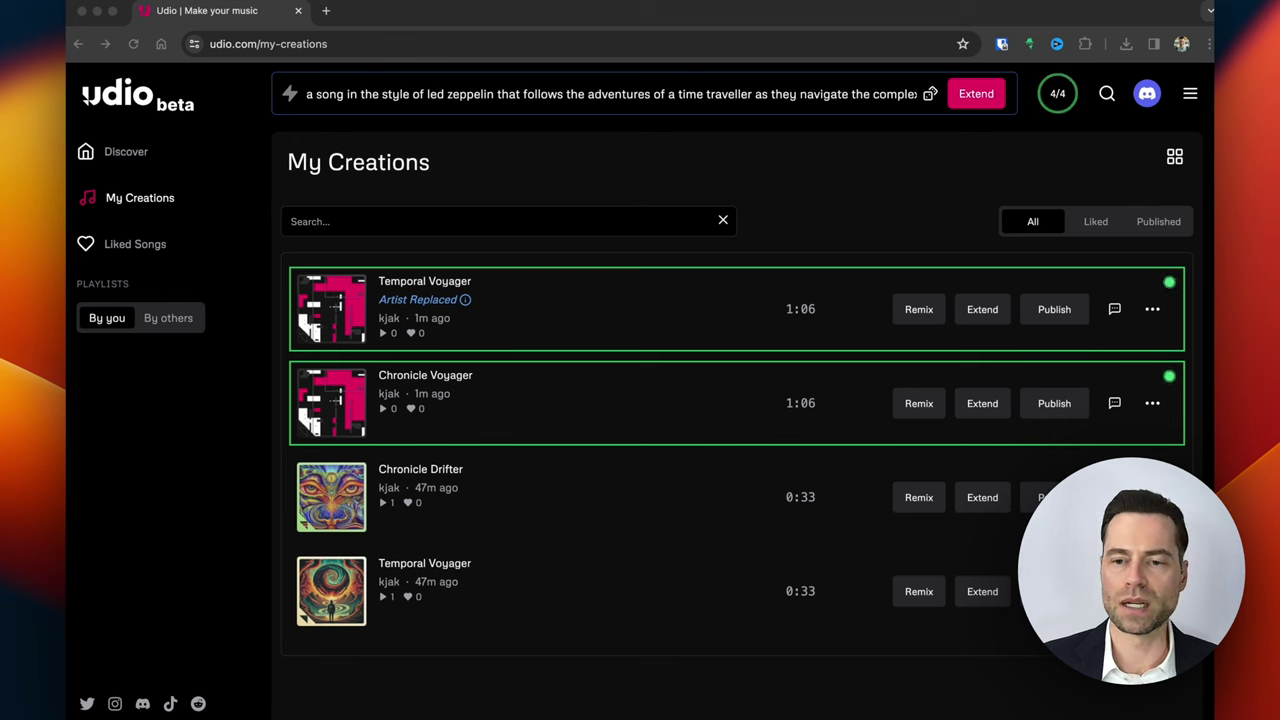
Play extended Temporal Voyager to 0:50, then start and pause Chronicle Voyager
{"action": "left_click", "coordinate": [331, 309]}
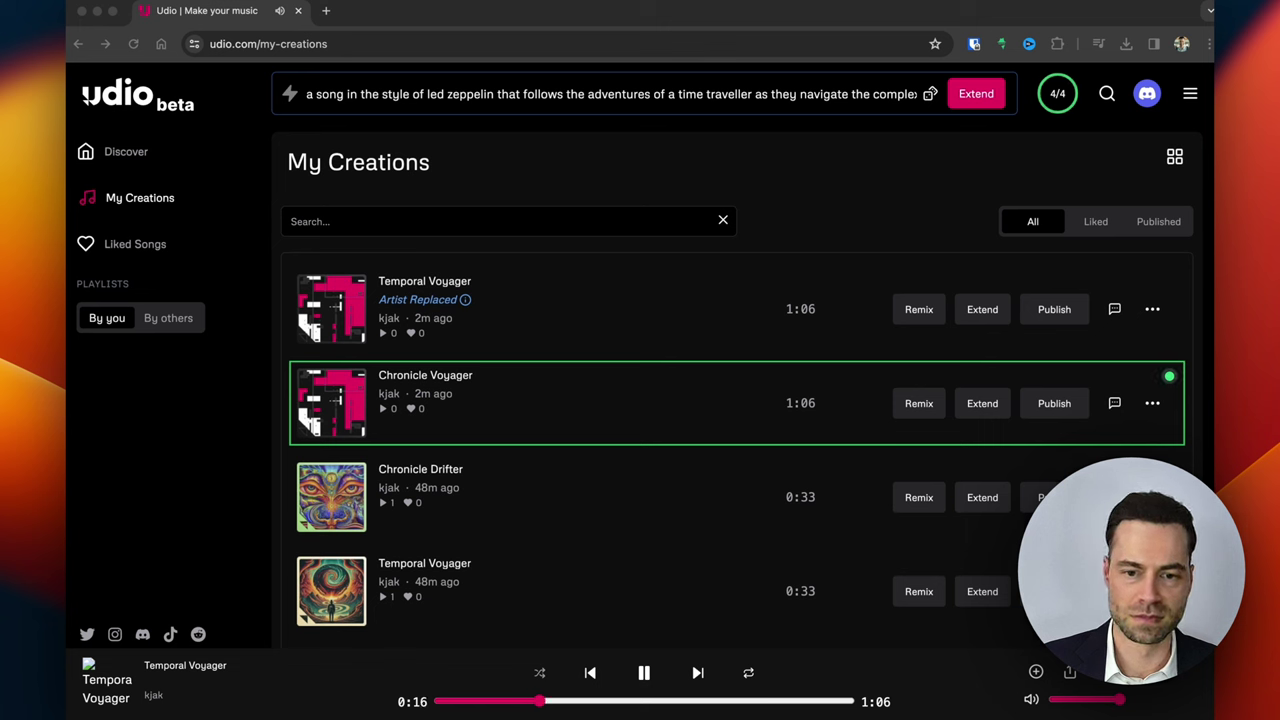
{"action": "key", "text": "space"}
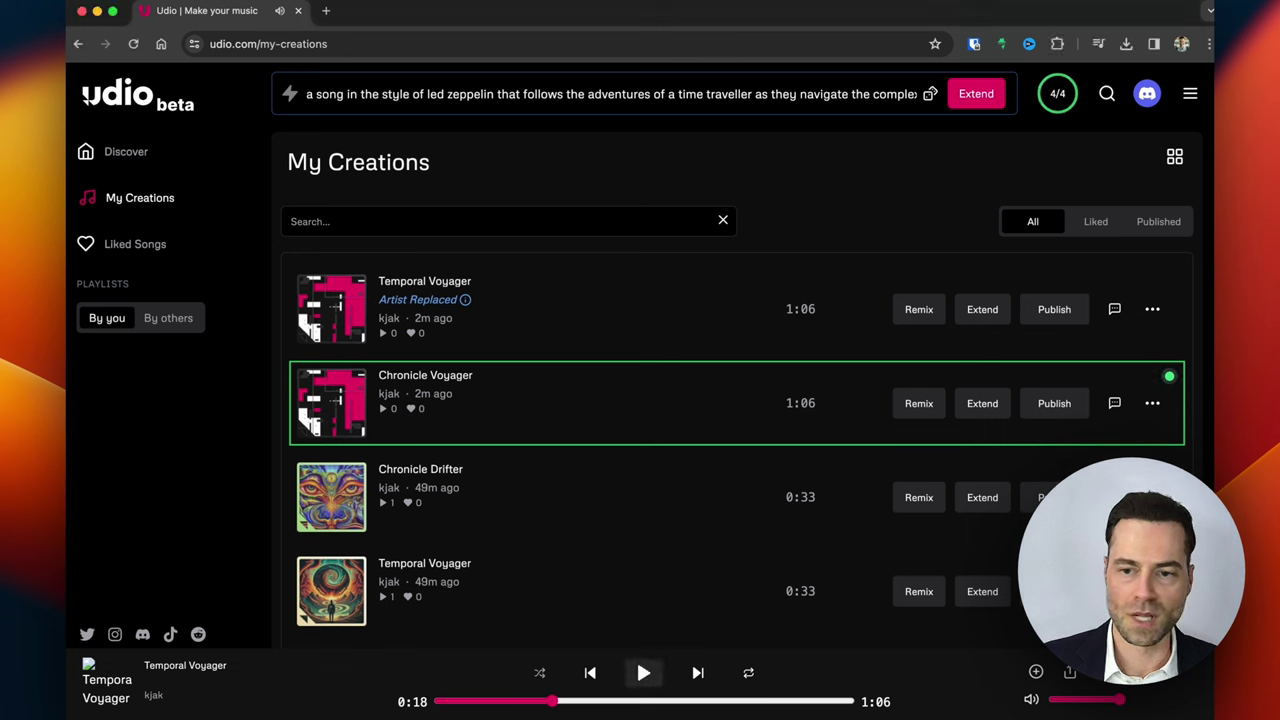
{"action": "key", "text": "space"}
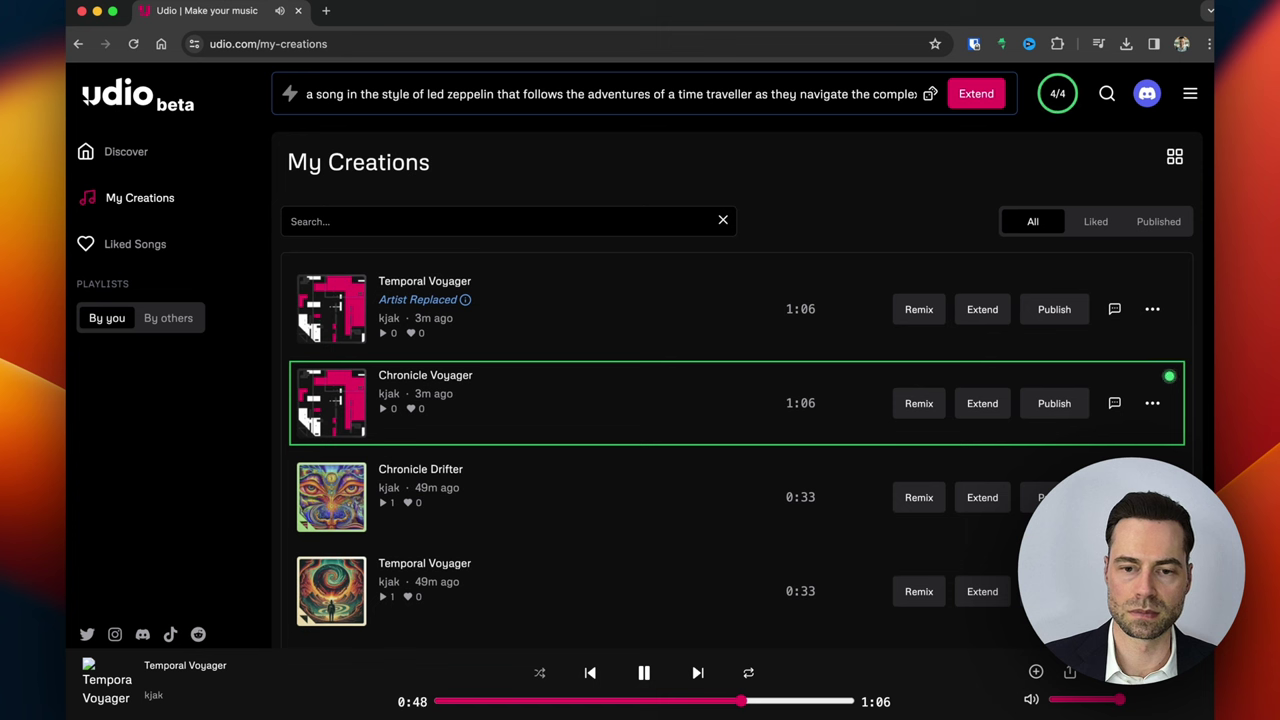
{"action": "key", "text": "space"}
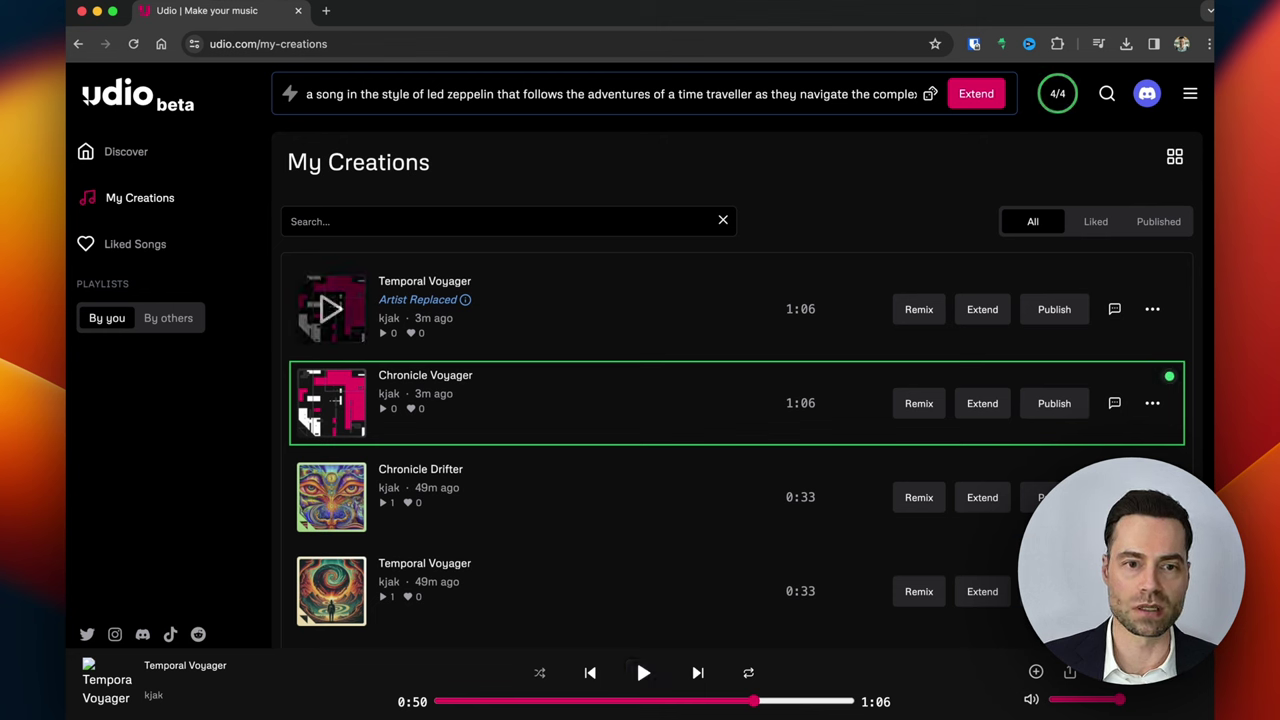
{"action": "left_click", "coordinate": [331, 403]}
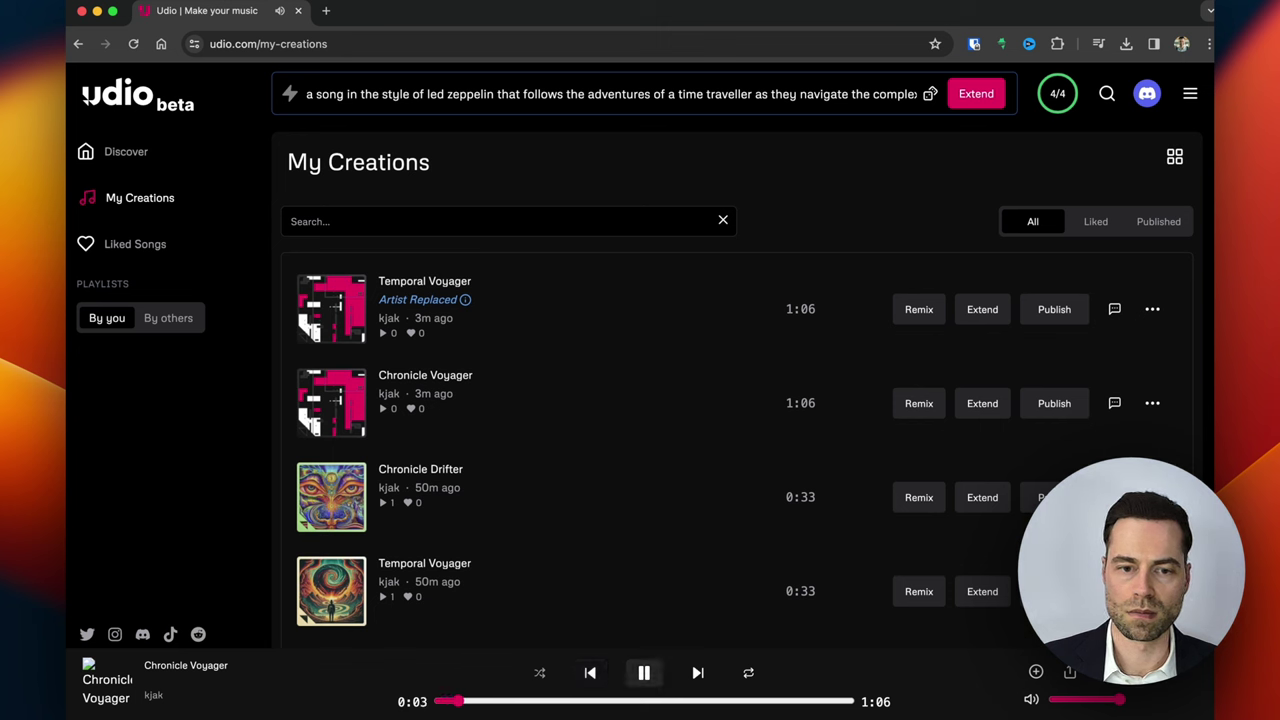
{"action": "left_click", "coordinate": [644, 672]}
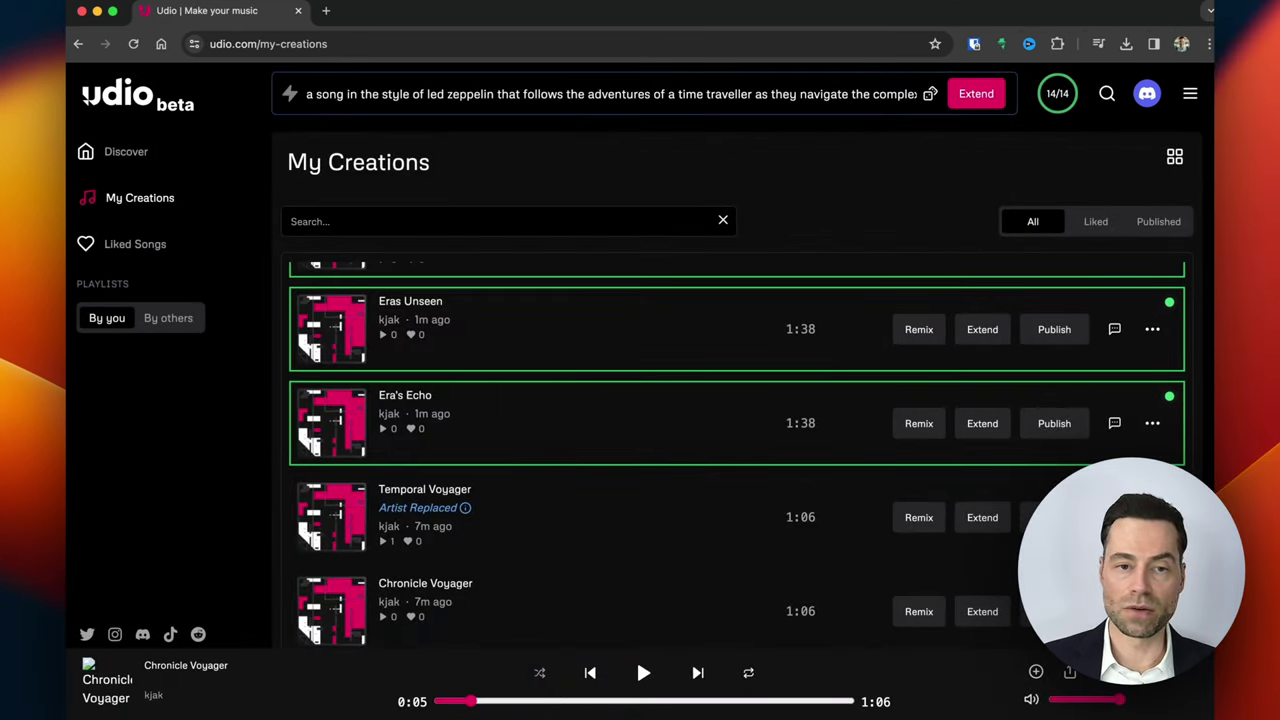
{"action": "mouse_move", "coordinate": [331, 329]}
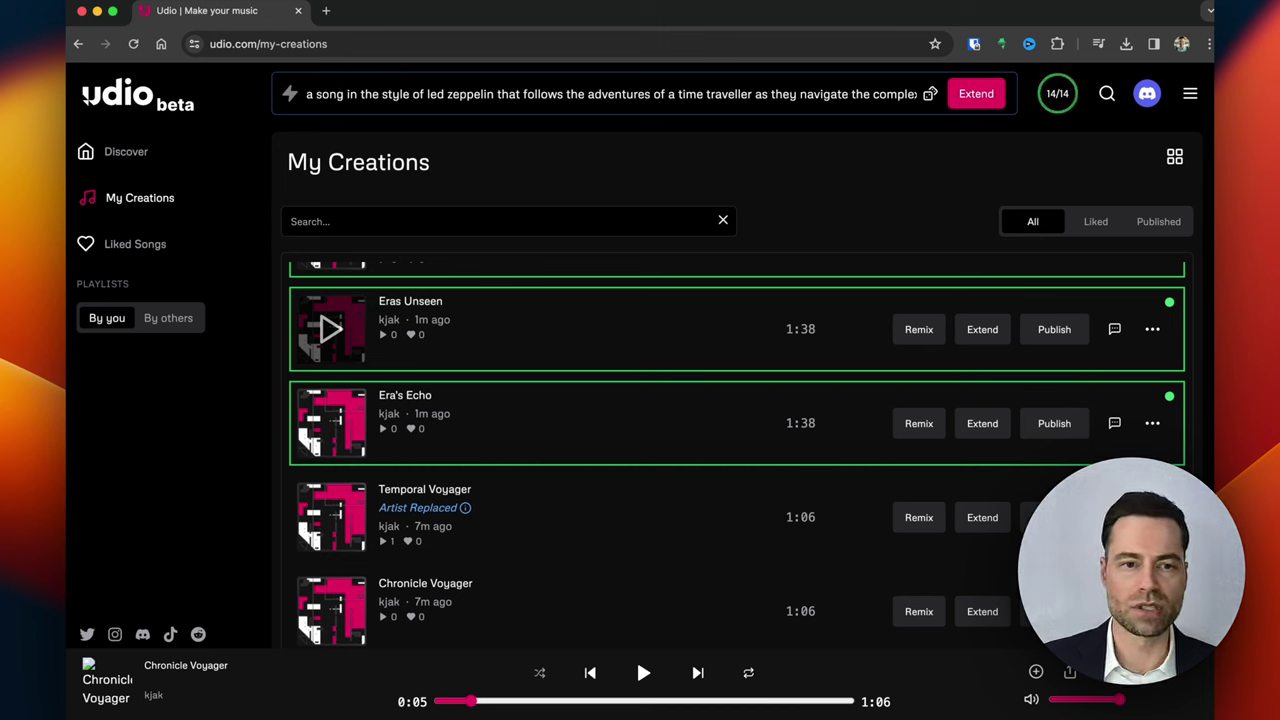
Play the 1:38 Eras Unseen with a brief pause, stopping it at 1:31
{"action": "left_click", "coordinate": [330, 328]}
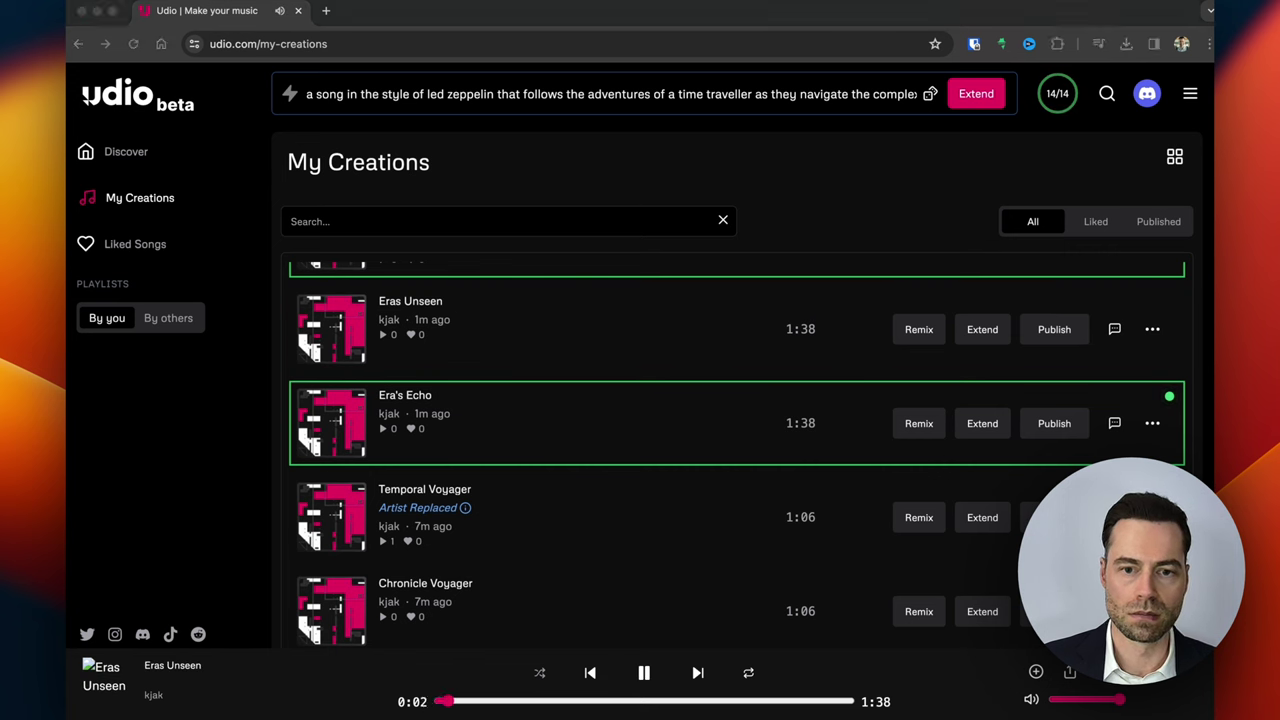
{"action": "key", "text": "space"}
{"action": "key", "text": "space"}
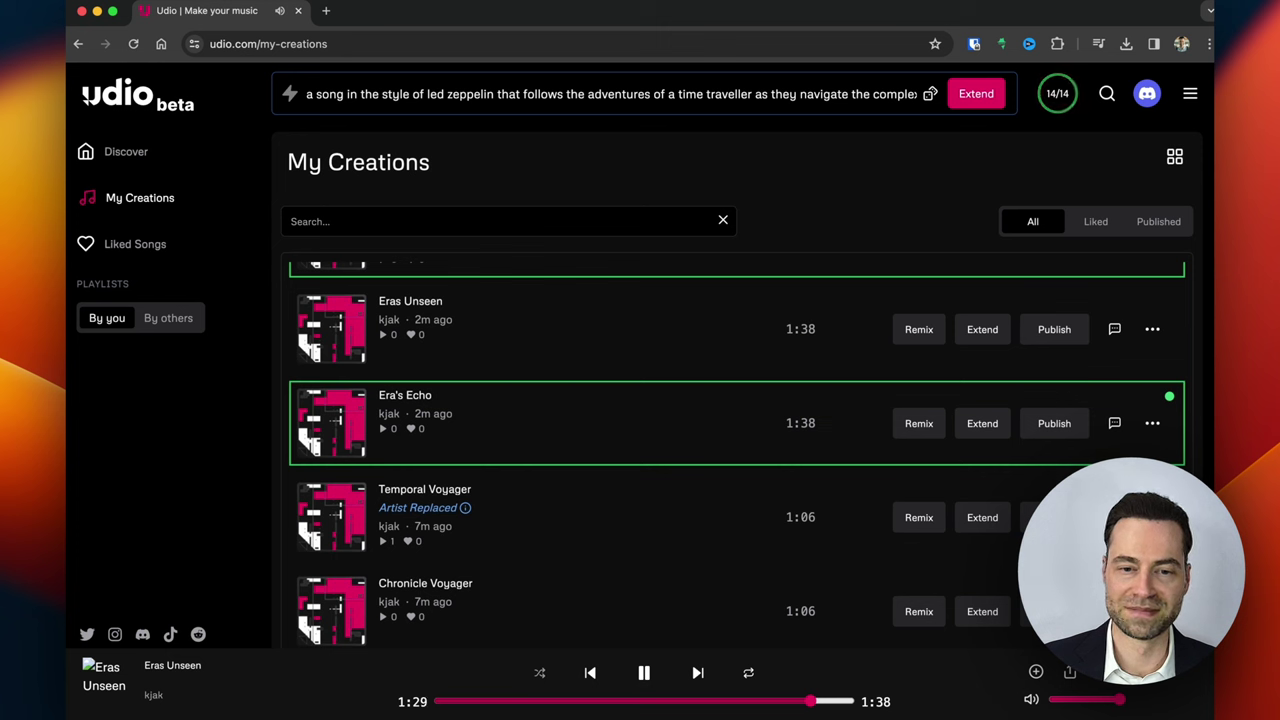
{"action": "left_click", "coordinate": [643, 672]}
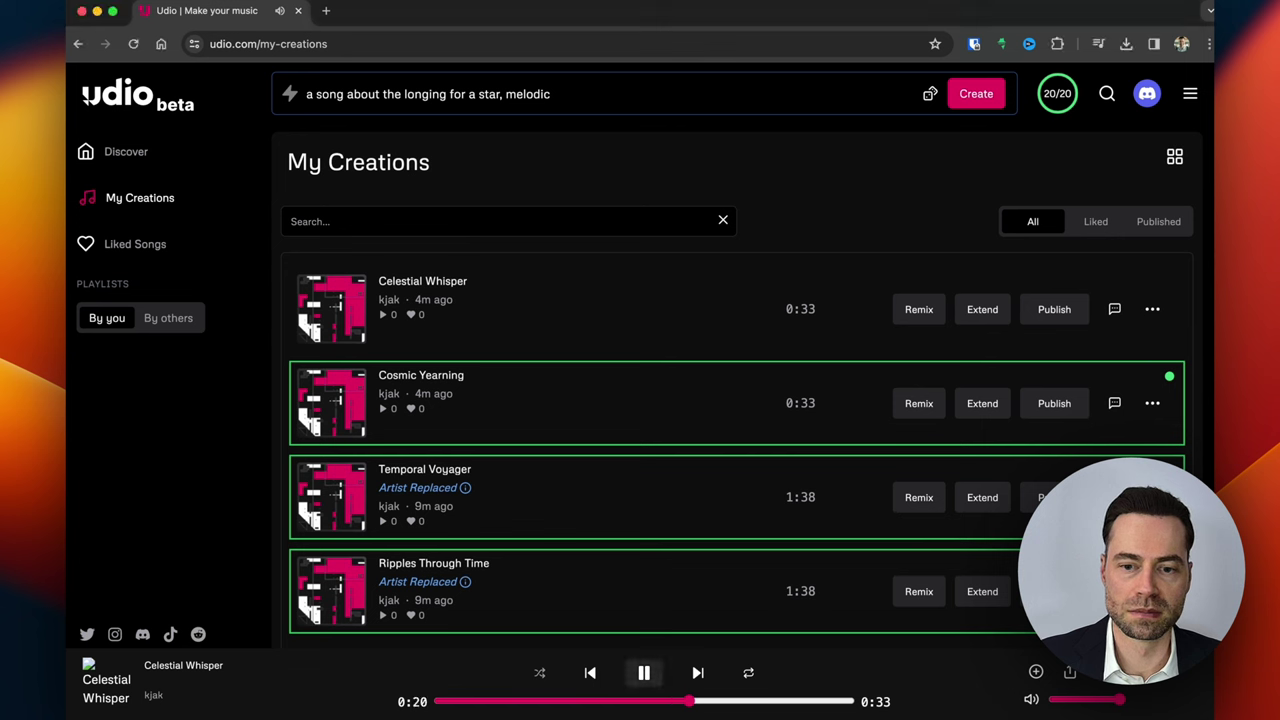
Pause Celestial Whisper, then play Cosmic Yearning and pause it 14 seconds in
{"action": "left_click", "coordinate": [642, 670]}
{"action": "left_click", "coordinate": [698, 672]}
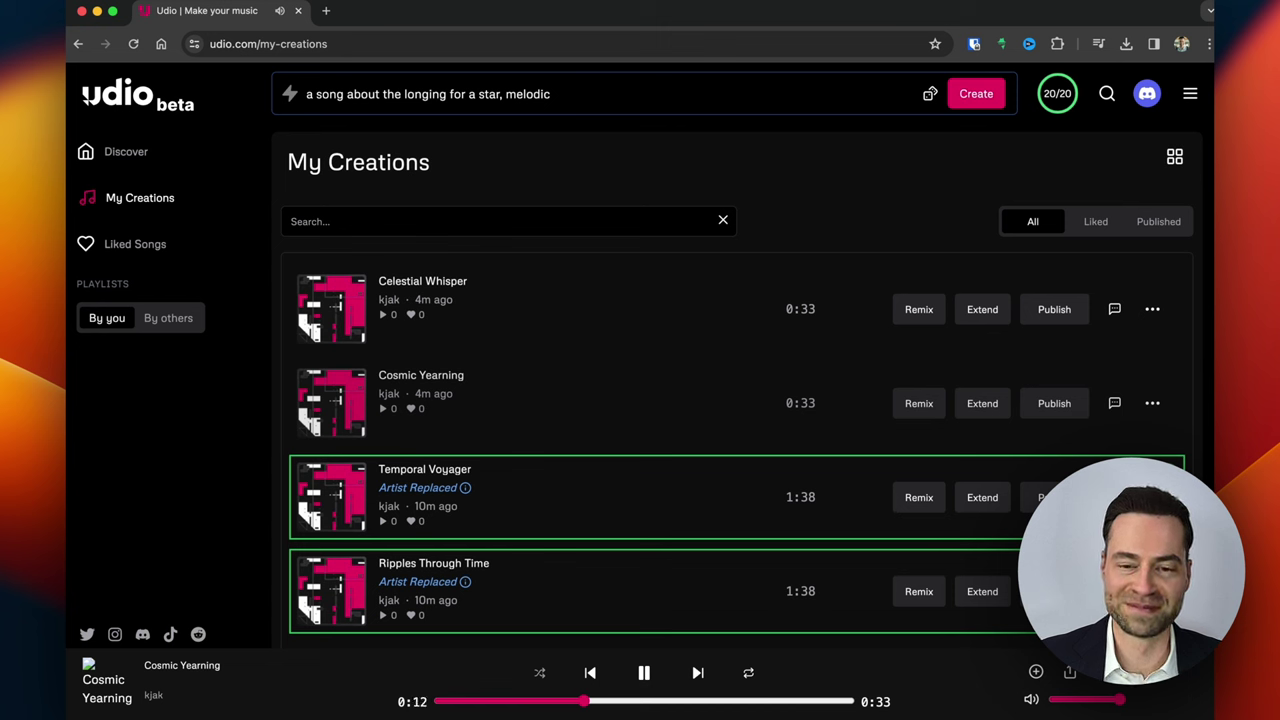
{"action": "left_click", "coordinate": [637, 662]}
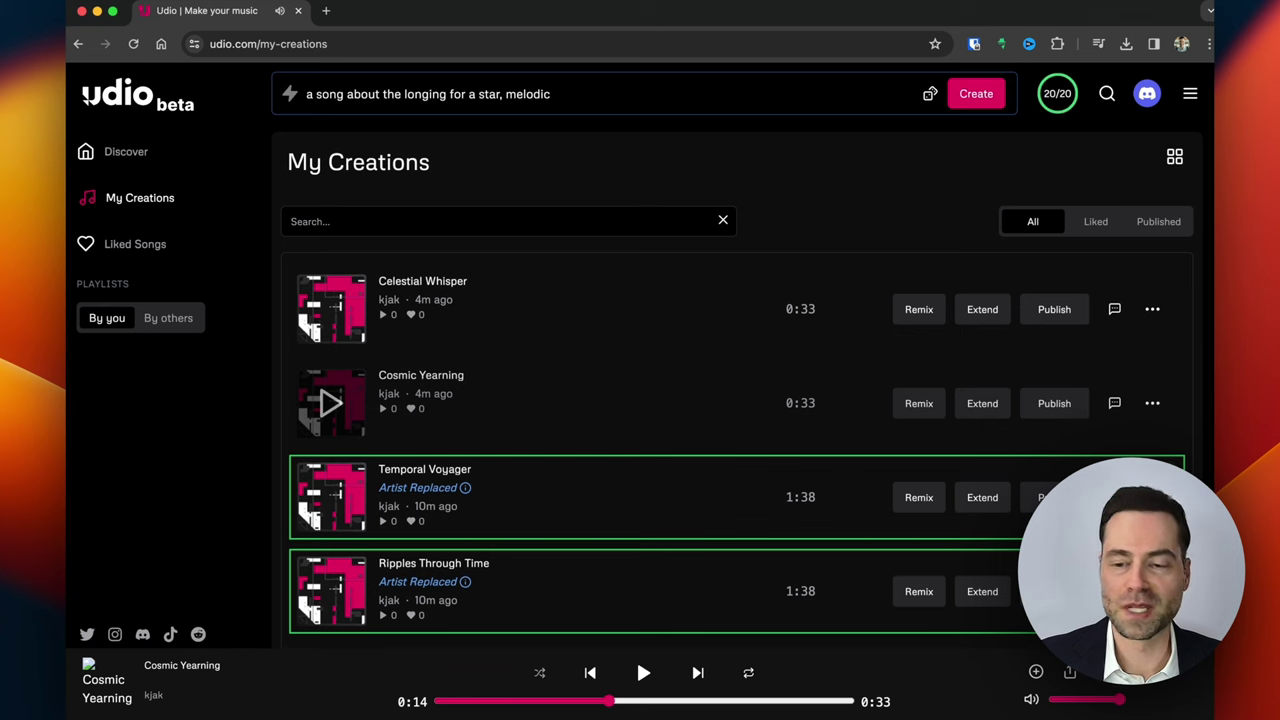